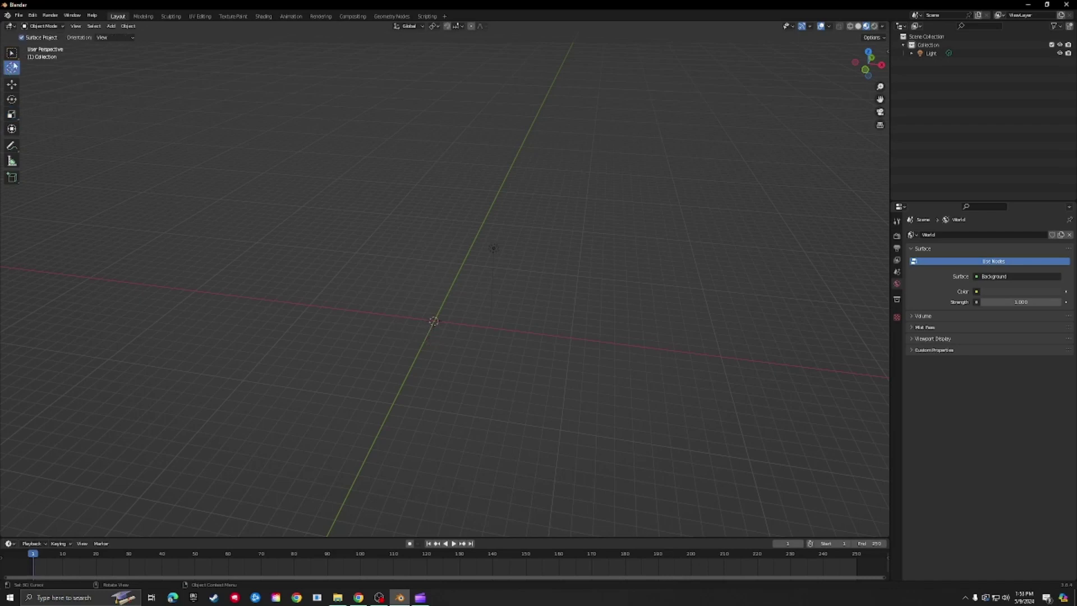
Add a cube mesh at the 3D cursor
click(11, 52)
scroll(388, 360, up, 3)
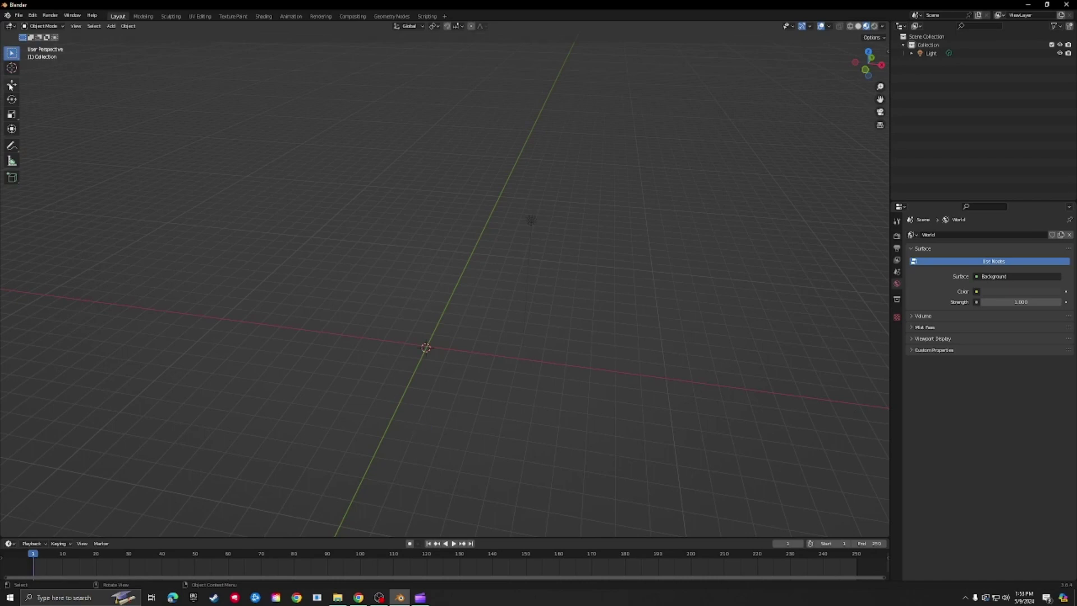
click(11, 99)
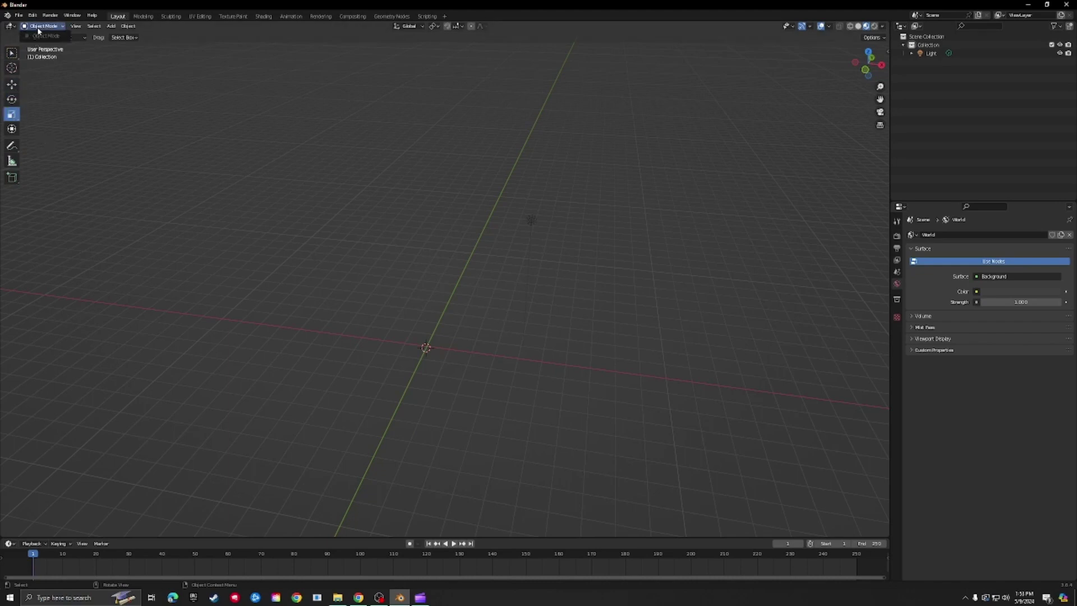
click(111, 27)
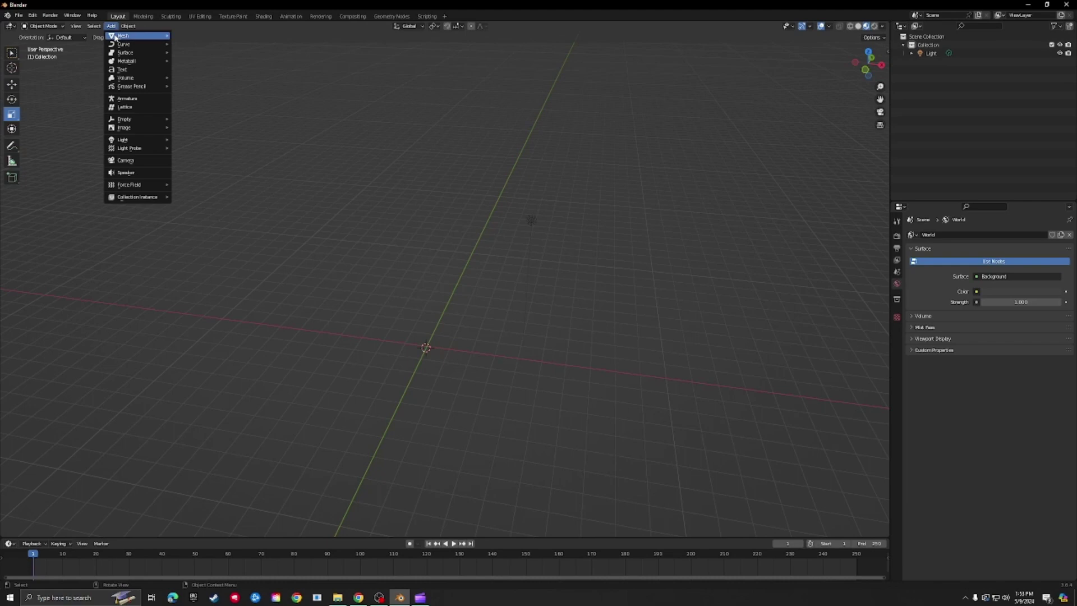
mouse_move(127, 39)
click(202, 45)
click(64, 26)
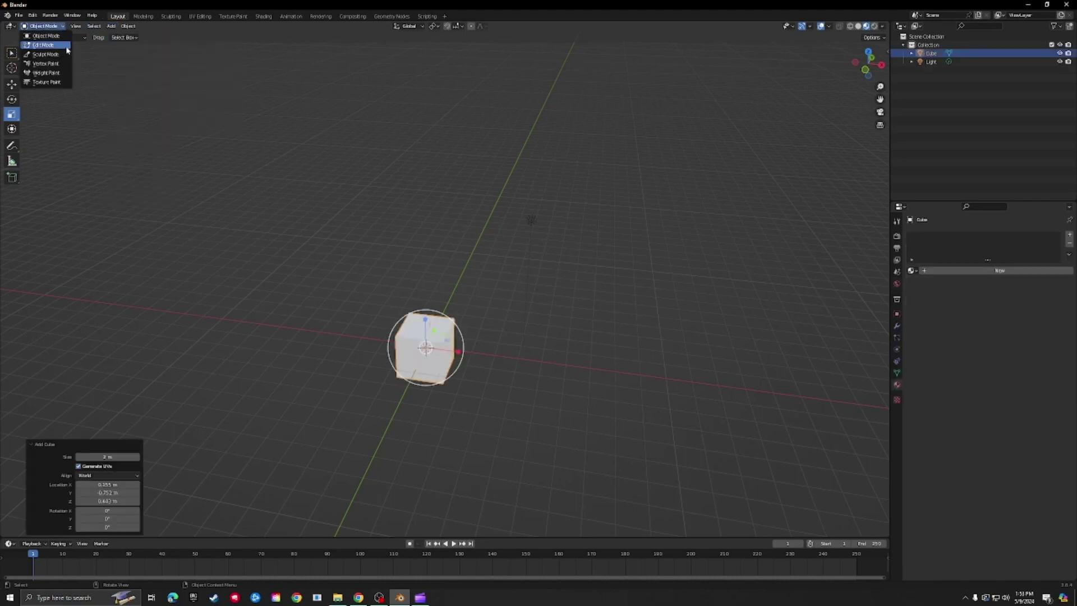
click(45, 45)
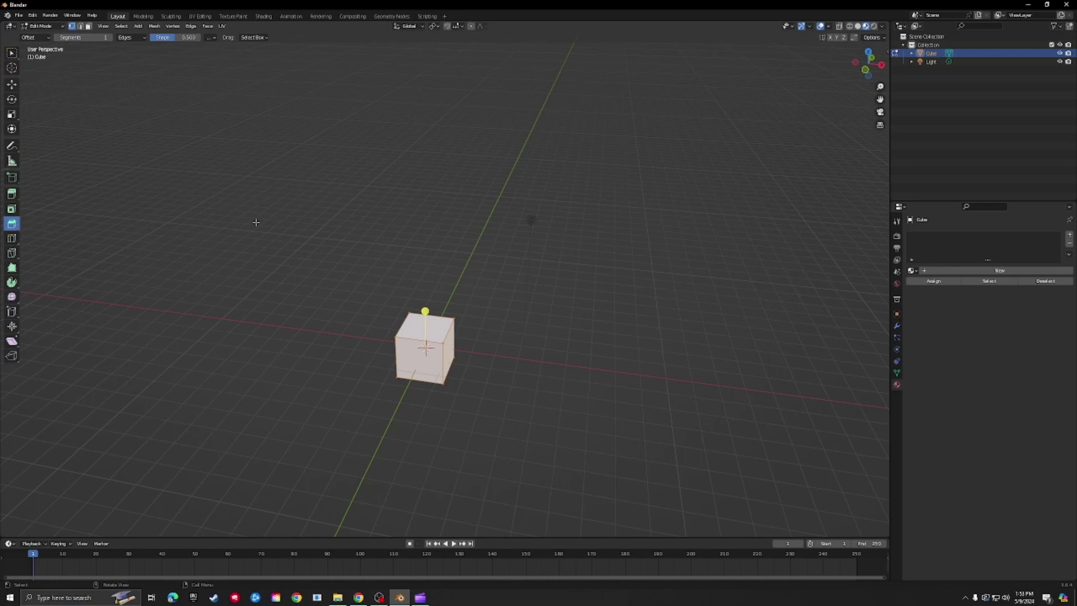
click(41, 26)
click(44, 34)
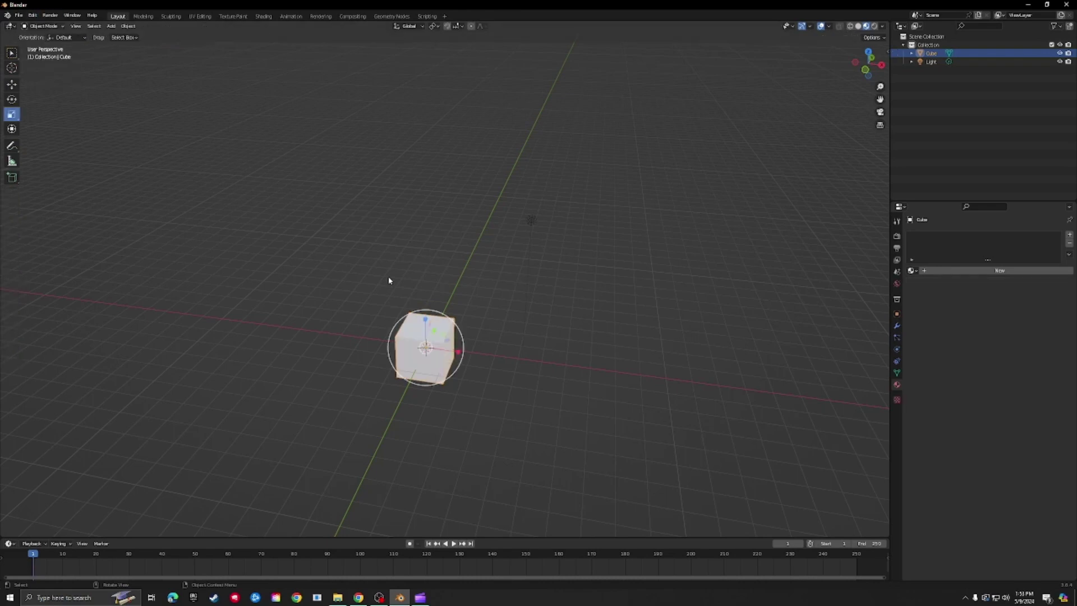
Stretch the cube along Z into a tall block and raise it about 2.26 m
scroll(449, 371, up, 3)
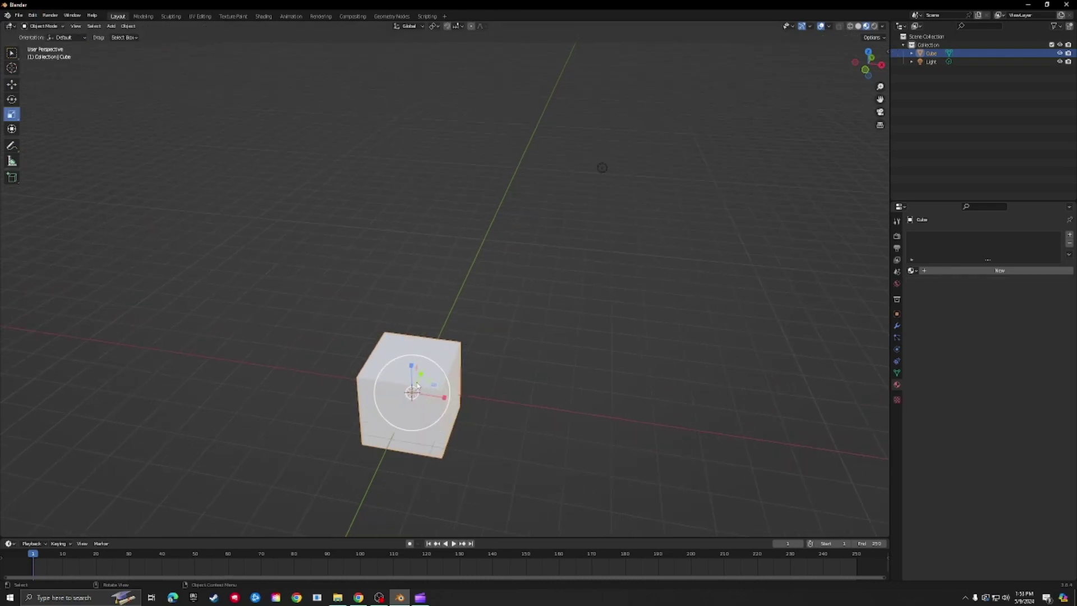
middle_drag(288, 364, 361, 349)
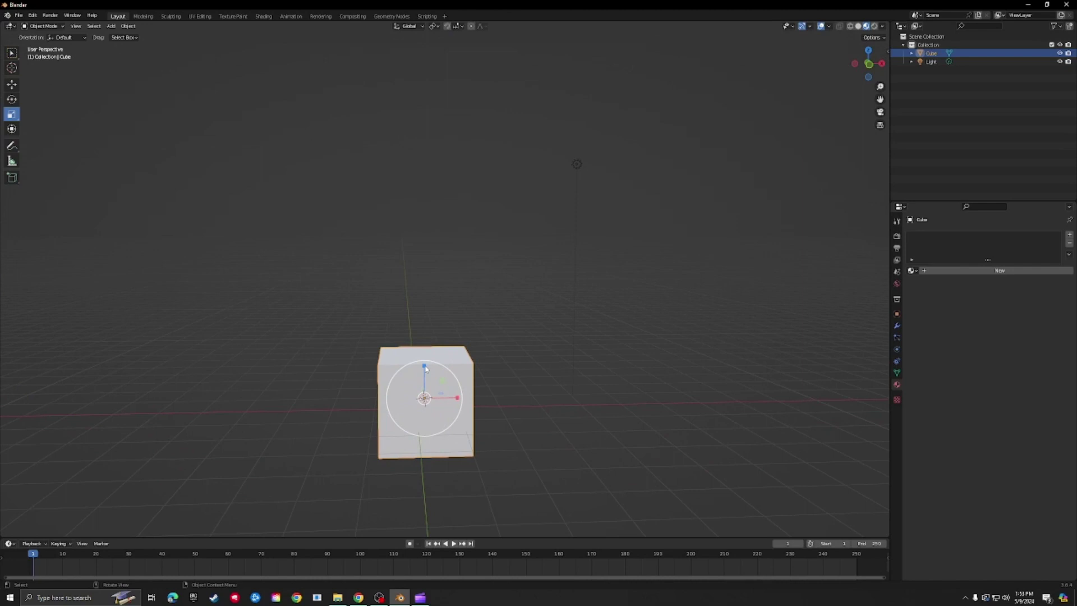
drag(424, 368, 433, 253)
click(12, 84)
scroll(191, 306, down, 4)
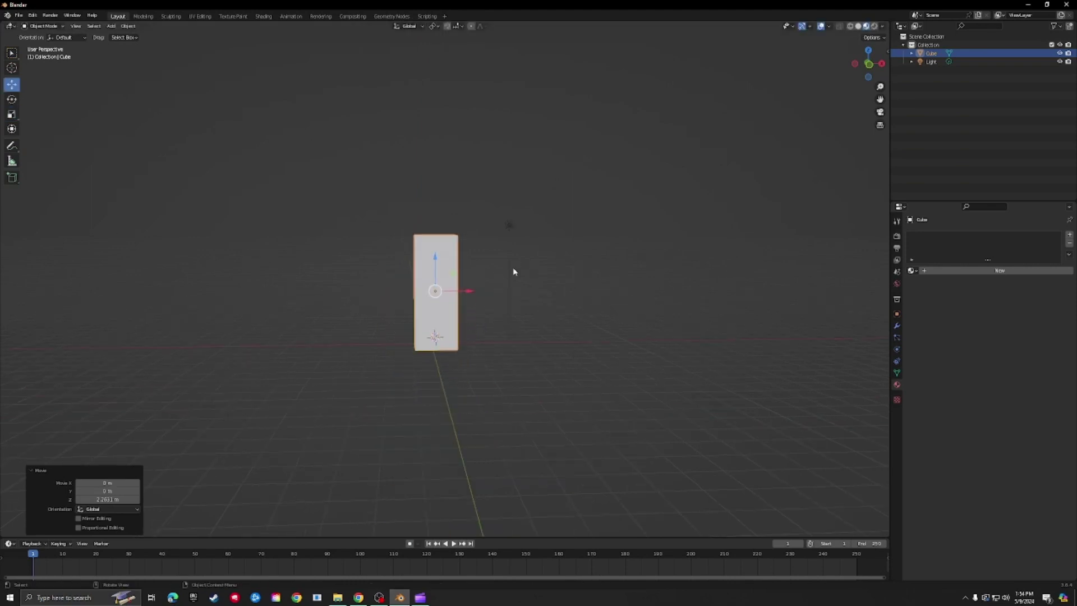
middle_drag(514, 272, 486, 314)
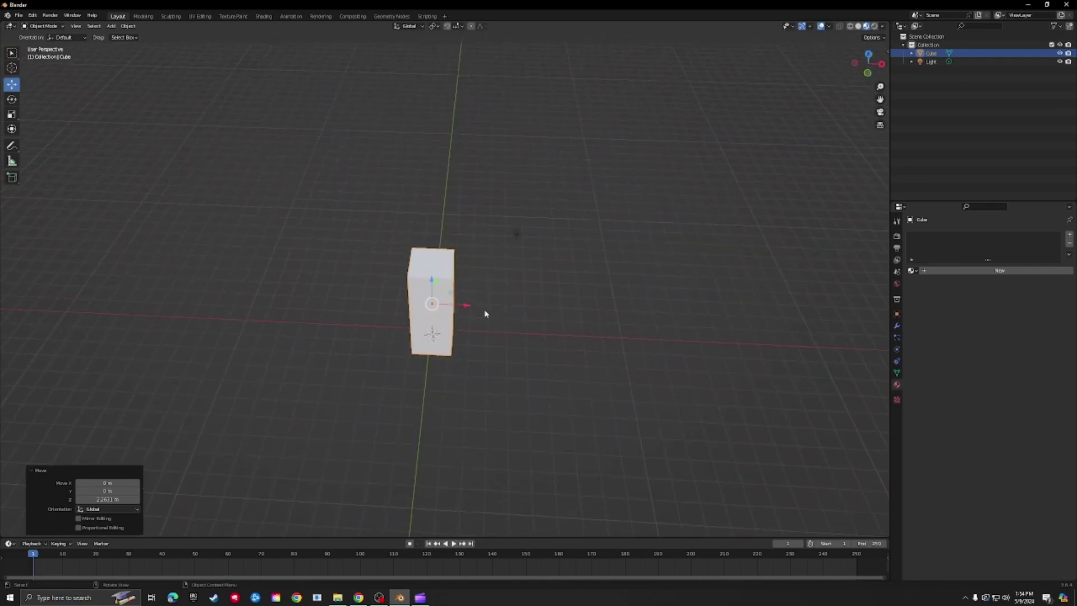
Bevel all edges of the tall block in Edit Mode
key(Tab)
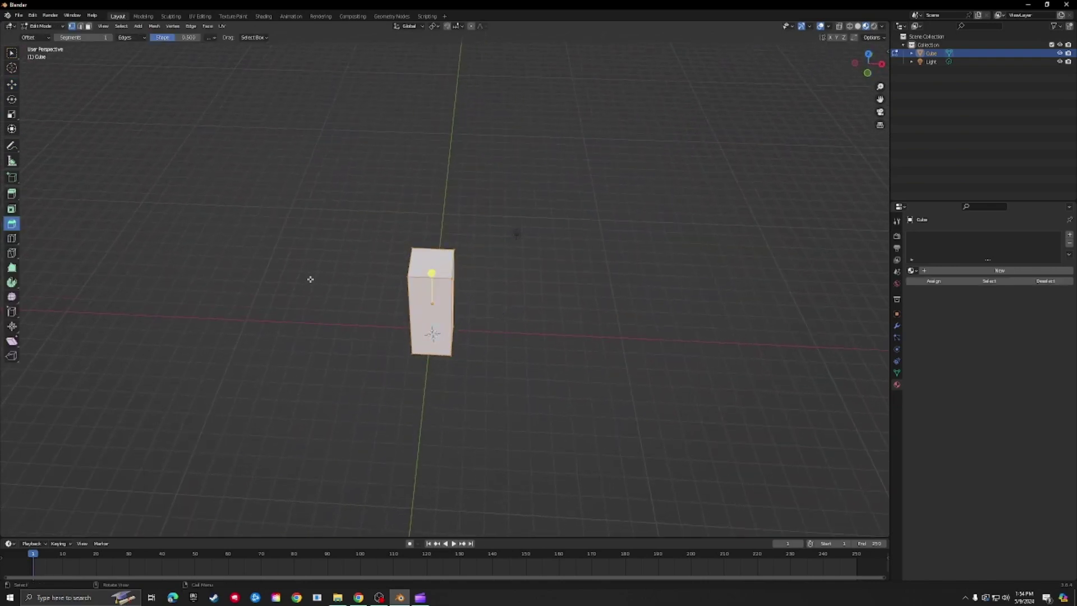
click(45, 26)
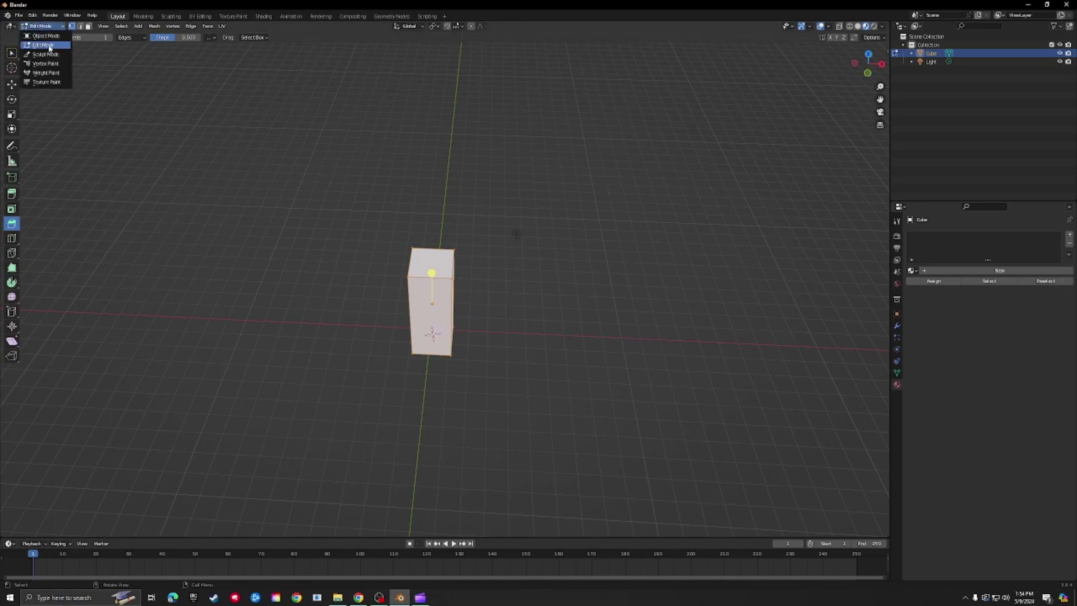
click(50, 46)
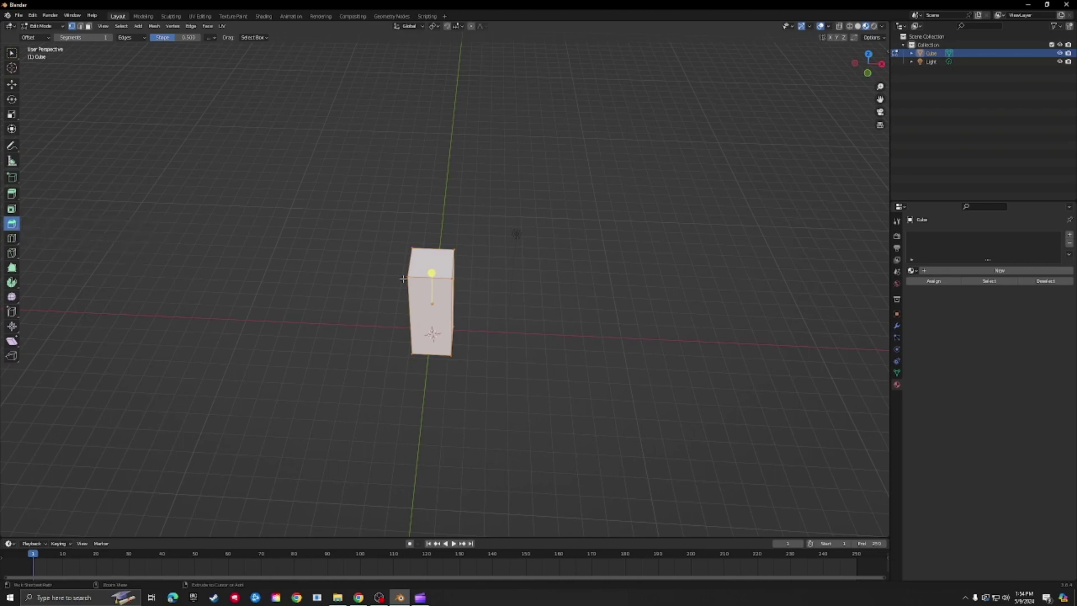
drag(403, 279, 392, 272)
middle_drag(334, 322, 330, 306)
Set the bevel to 3 segments so the block's corners are rounder
click(82, 409)
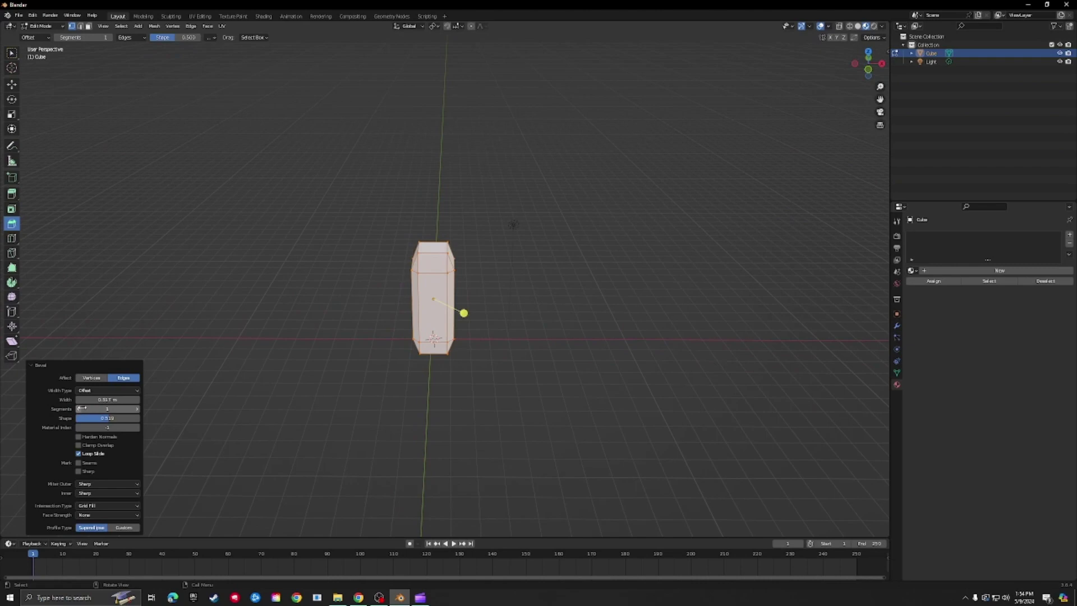
scroll(320, 354, up, 4)
middle_drag(319, 353, 265, 349)
click(112, 408)
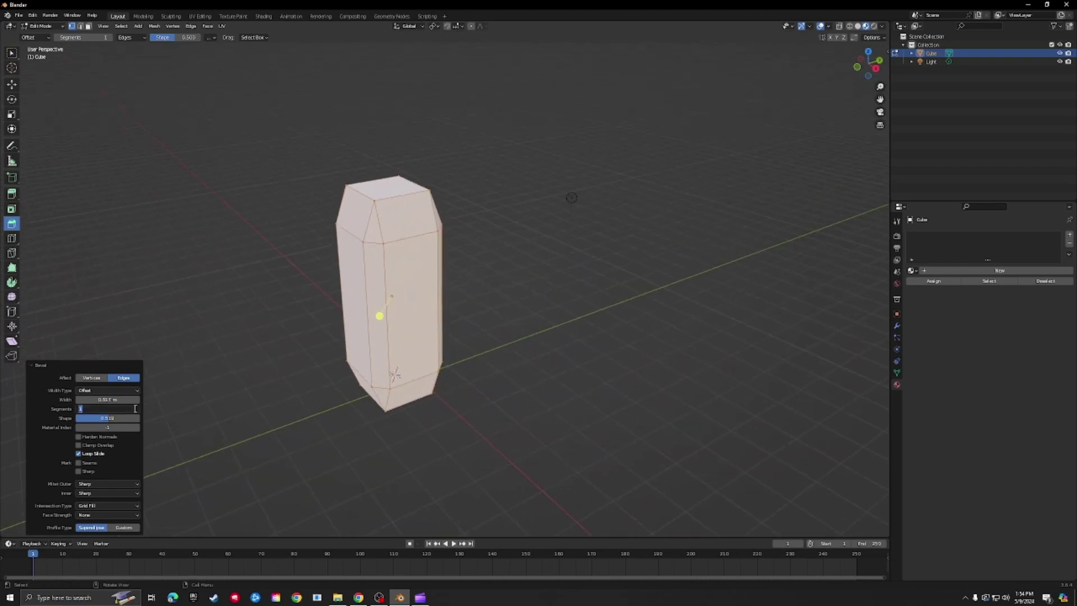
text(3)
key(Return)
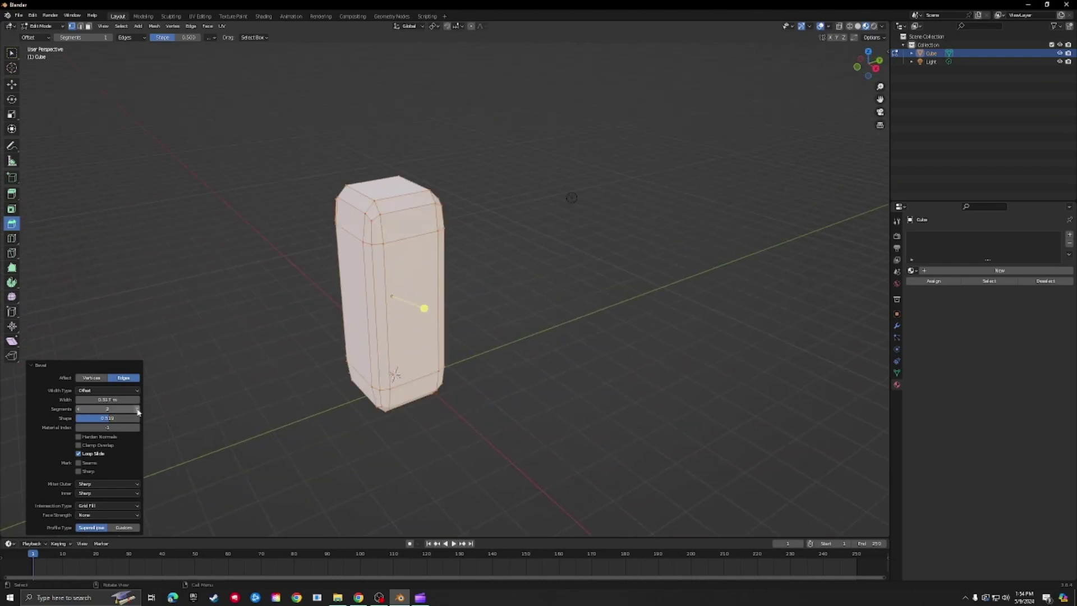
middle_drag(284, 376, 183, 365)
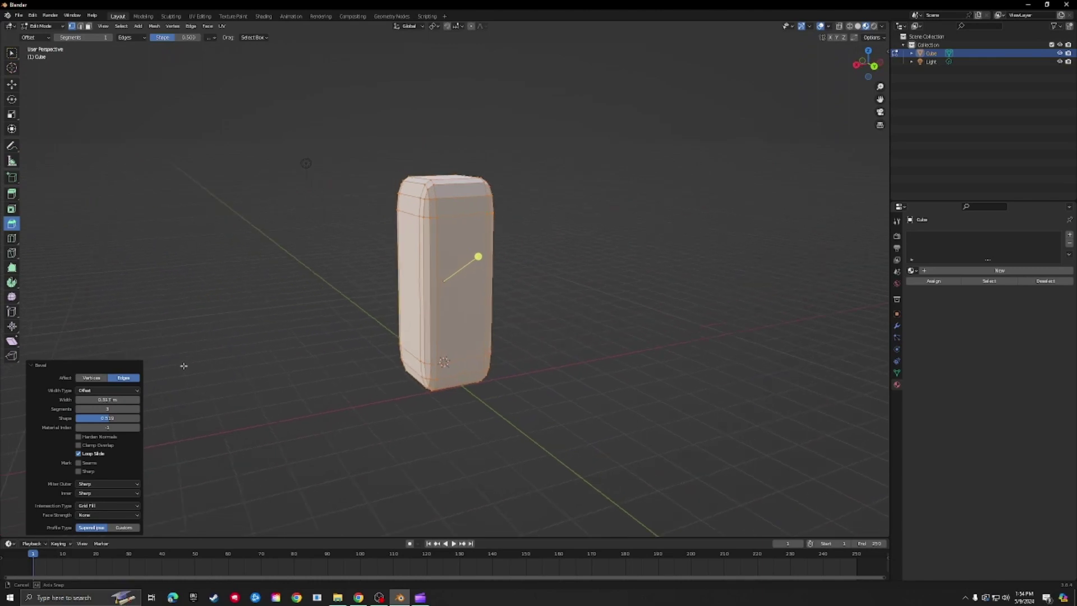
Increase the bevel width to a little over 0.4 m and deselect the mesh
click(136, 402)
click(136, 402)
click(135, 401)
click(136, 401)
click(136, 402)
click(135, 401)
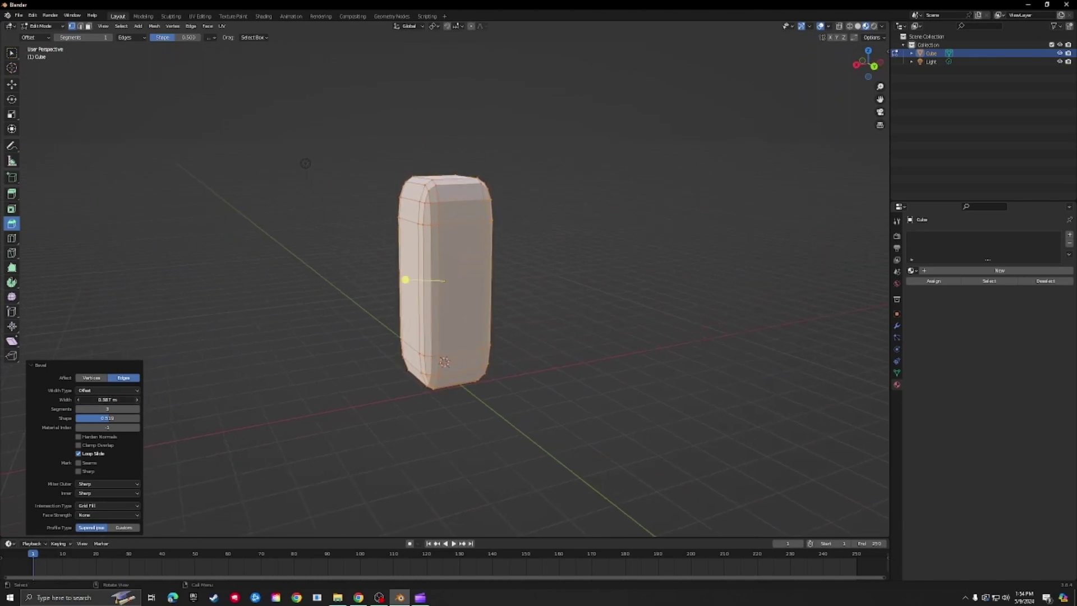
click(135, 401)
click(136, 402)
middle_drag(155, 398, 187, 398)
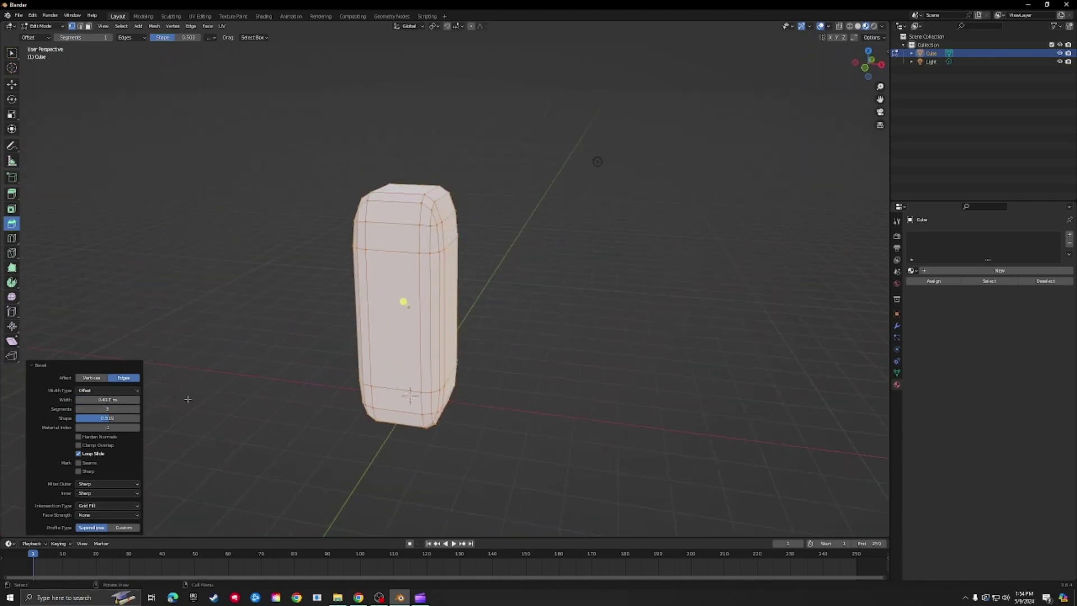
scroll(179, 418, down, 4)
click(215, 400)
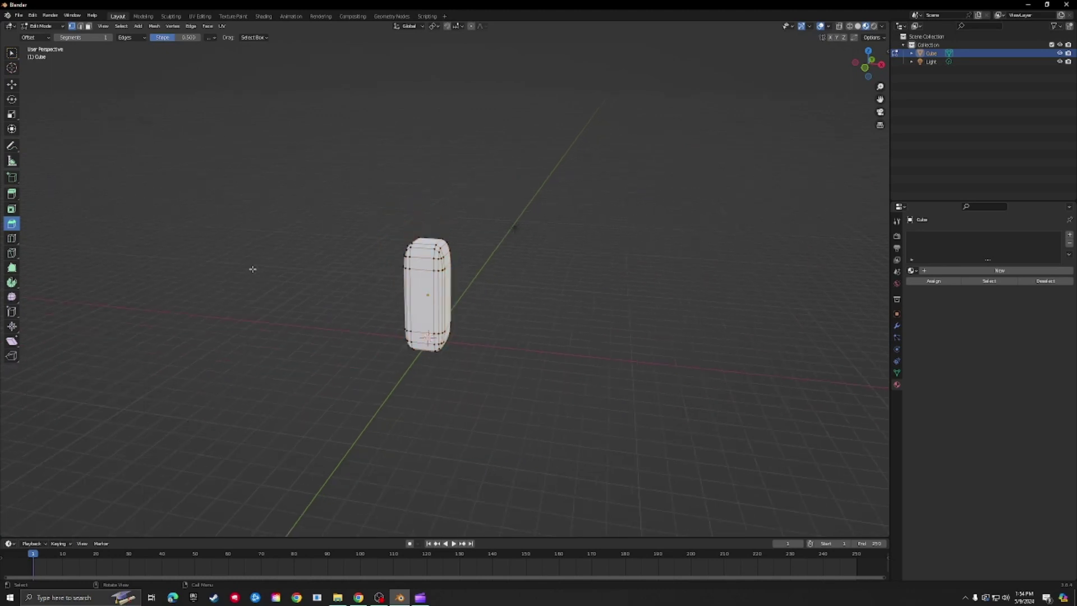
Return to Object Mode and apply Shade Smooth to the beveled block
click(42, 28)
click(45, 43)
middle_drag(247, 250, 352, 271)
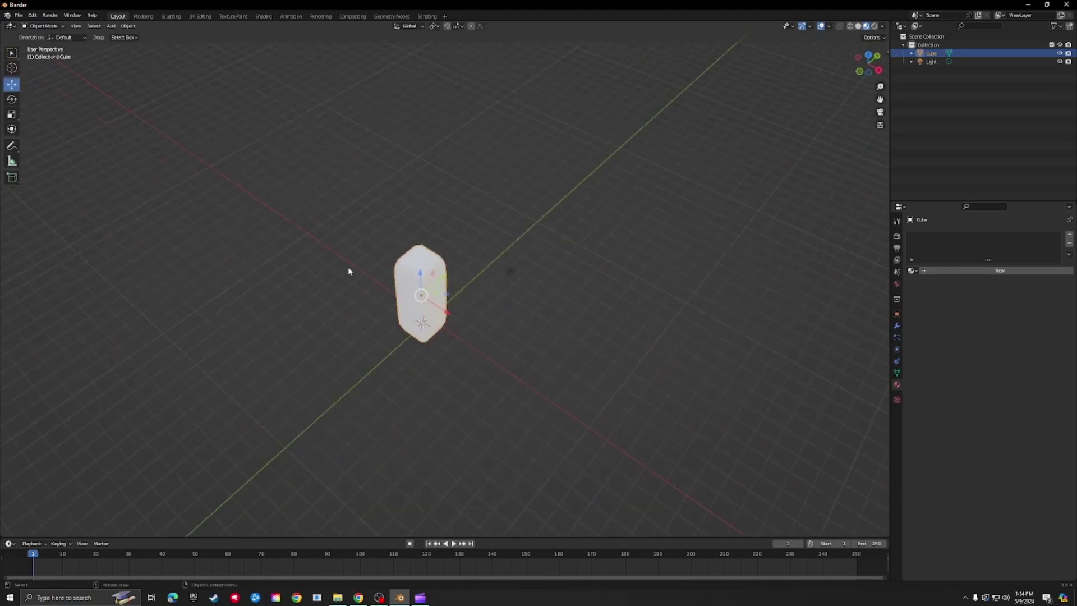
right_click(426, 262)
click(420, 261)
scroll(420, 261, up, 5)
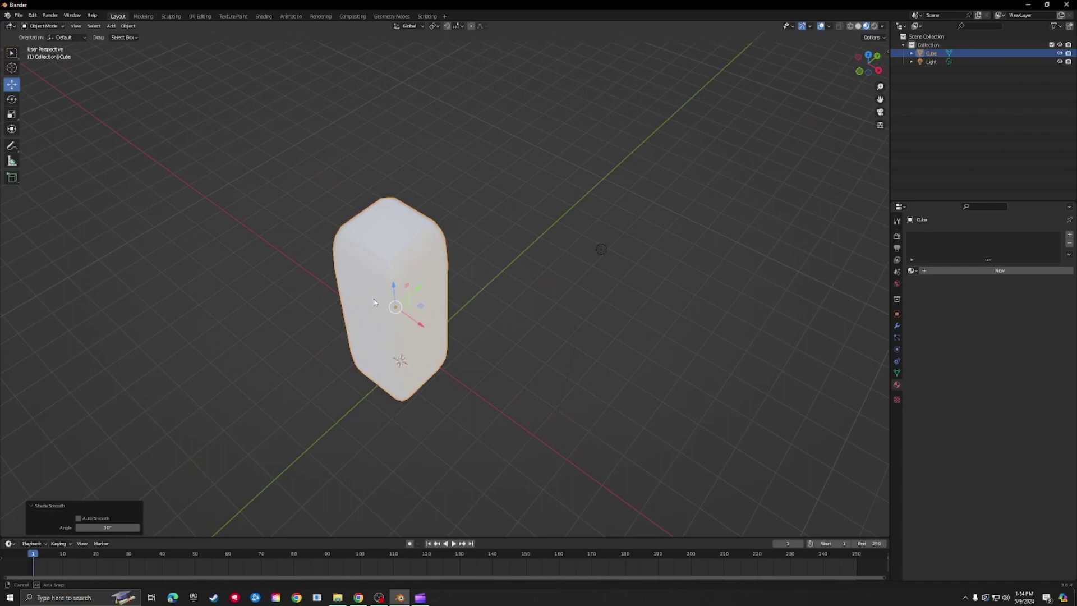
middle_drag(393, 314, 448, 275)
Raise the smoothing angle slightly, enable Auto Smooth for the block, and deselect it
drag(130, 527, 137, 528)
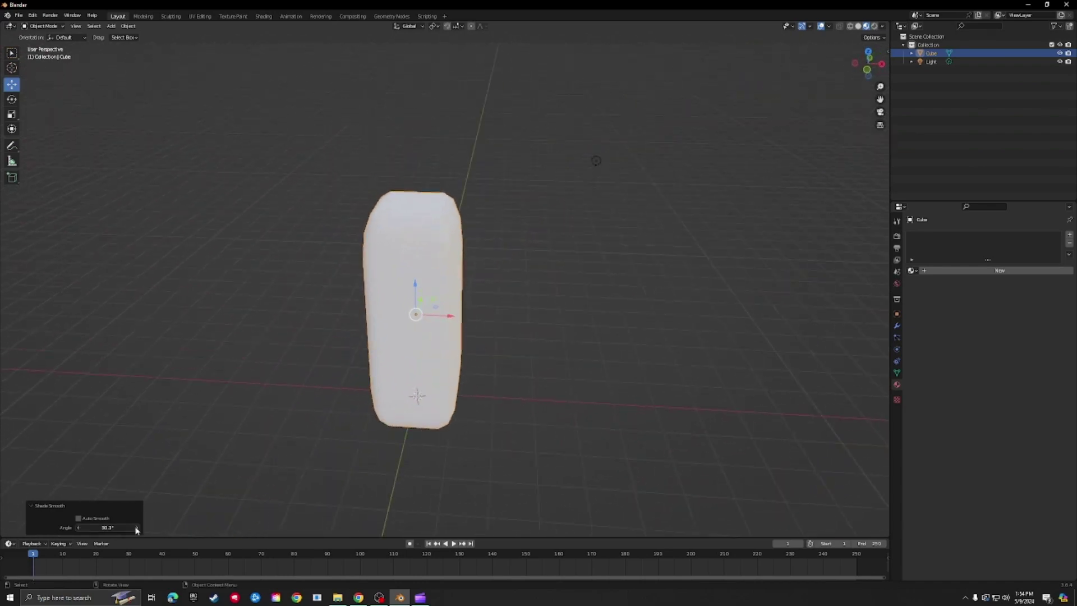
middle_drag(275, 400, 192, 365)
middle_drag(339, 253, 426, 295)
scroll(203, 455, down, 3)
scroll(238, 425, up, 1)
middle_drag(238, 425, 279, 443)
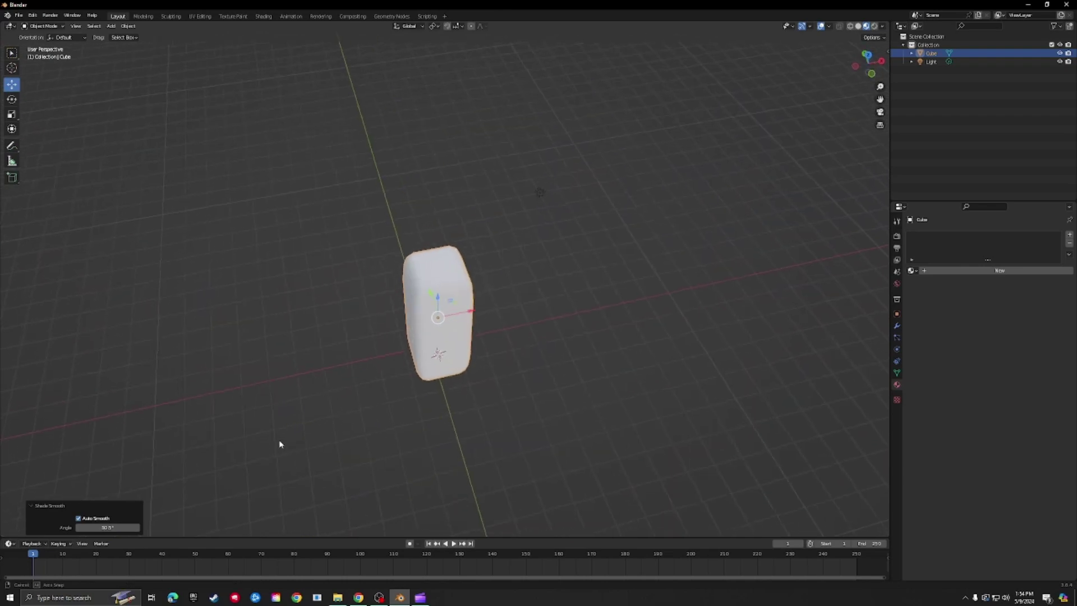
scroll(409, 368, up, 6)
middle_drag(409, 368, 492, 418)
scroll(568, 320, down, 6)
click(494, 337)
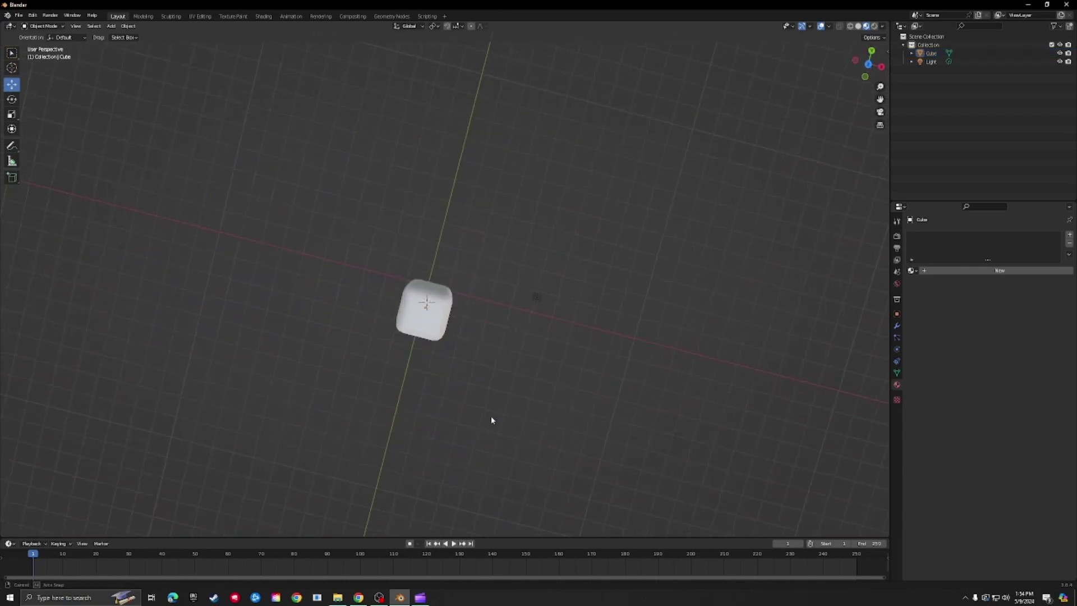
In top view, move the block slightly along negative Y and about 3.1 m along negative X
click(869, 67)
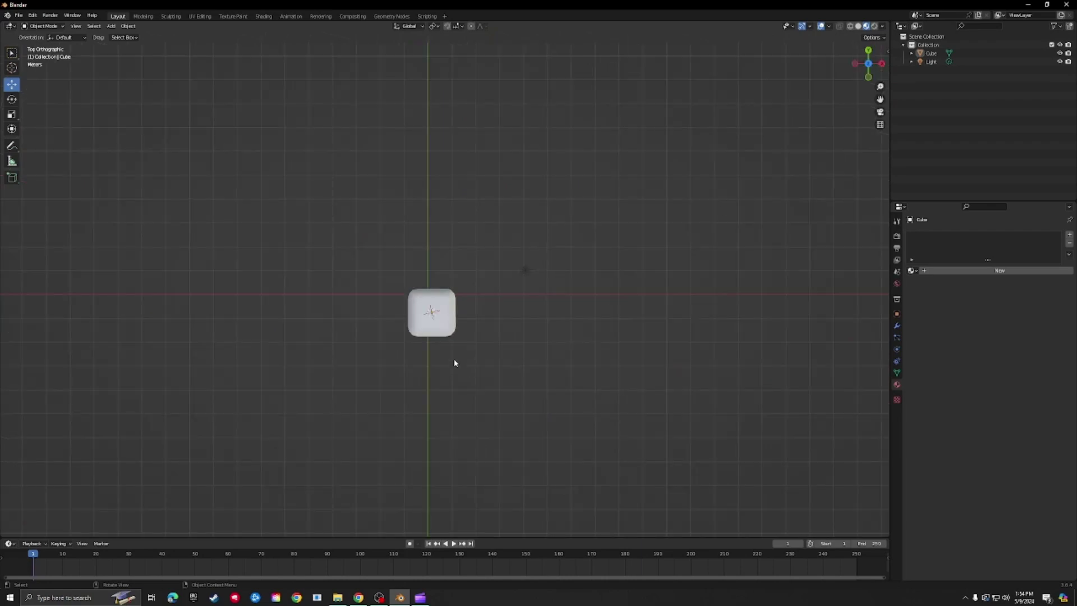
click(438, 322)
drag(432, 281, 433, 288)
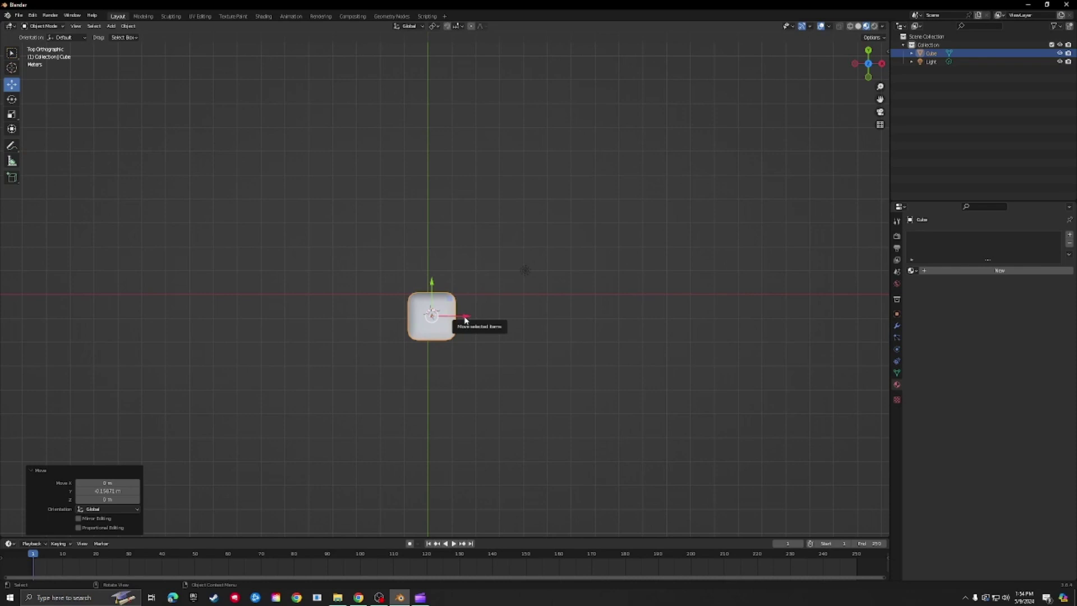
drag(464, 320, 390, 331)
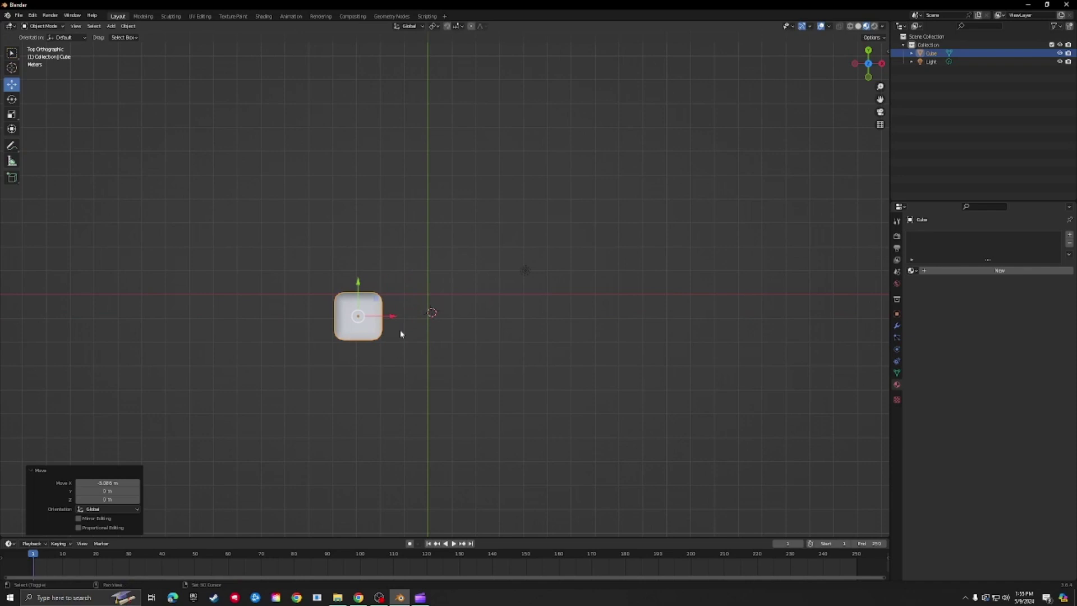
Duplicate the block three times and place the copies so the four blocks form the corners of a rectangle
key(shift+d)
right_click(401, 334)
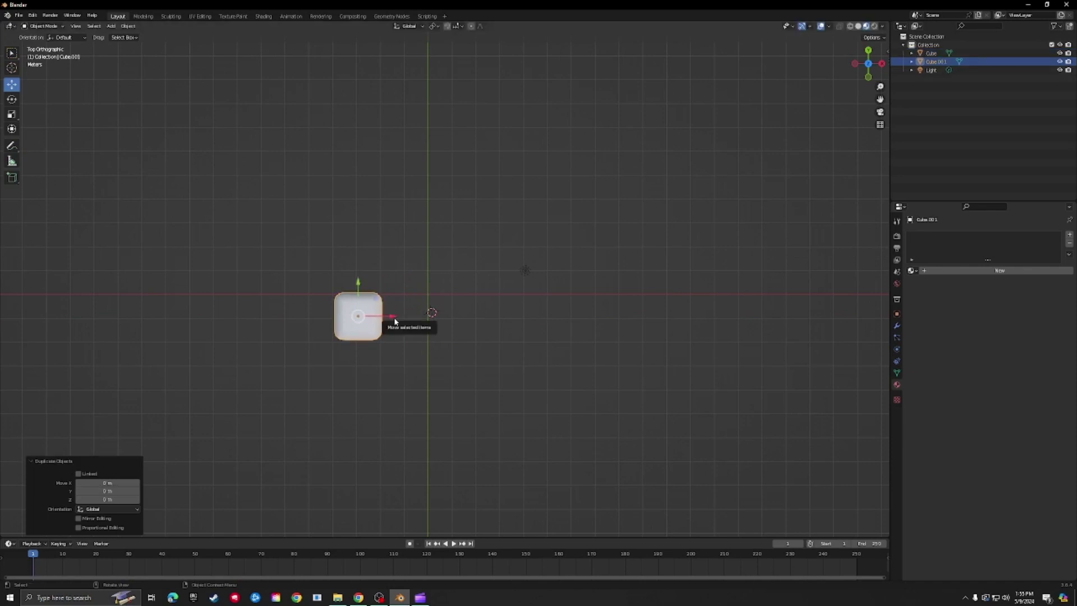
drag(395, 321, 388, 454)
key(shift+d)
click(428, 409)
middle_drag(429, 409, 427, 345)
scroll(370, 210, down, 8)
scroll(392, 272, up, 6)
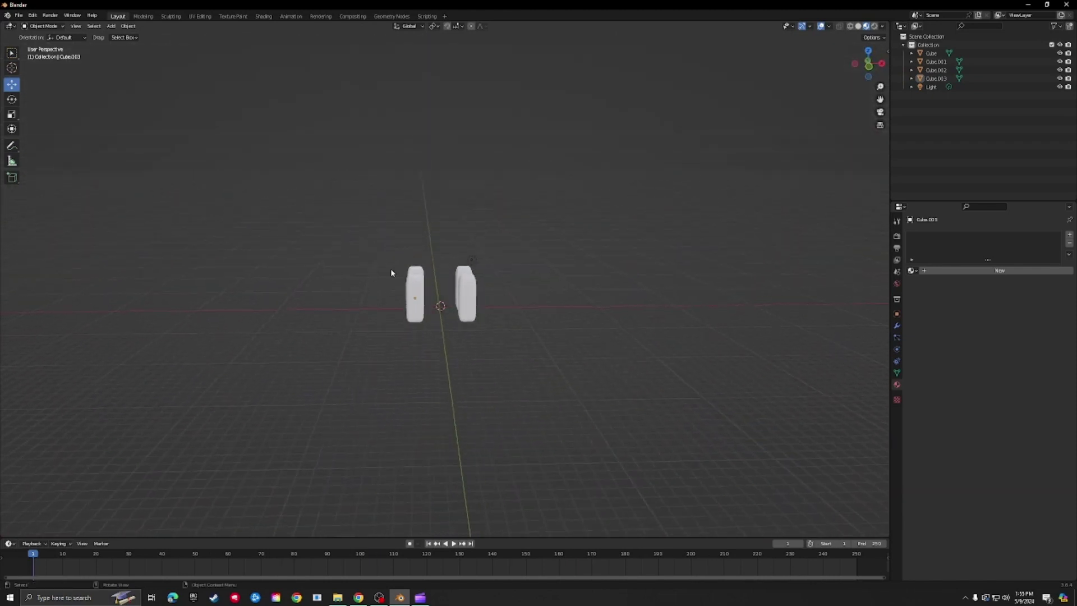
Add a new cube and move it about 2.7 m along negative Y to center it between the four blocks
click(111, 26)
mouse_move(122, 35)
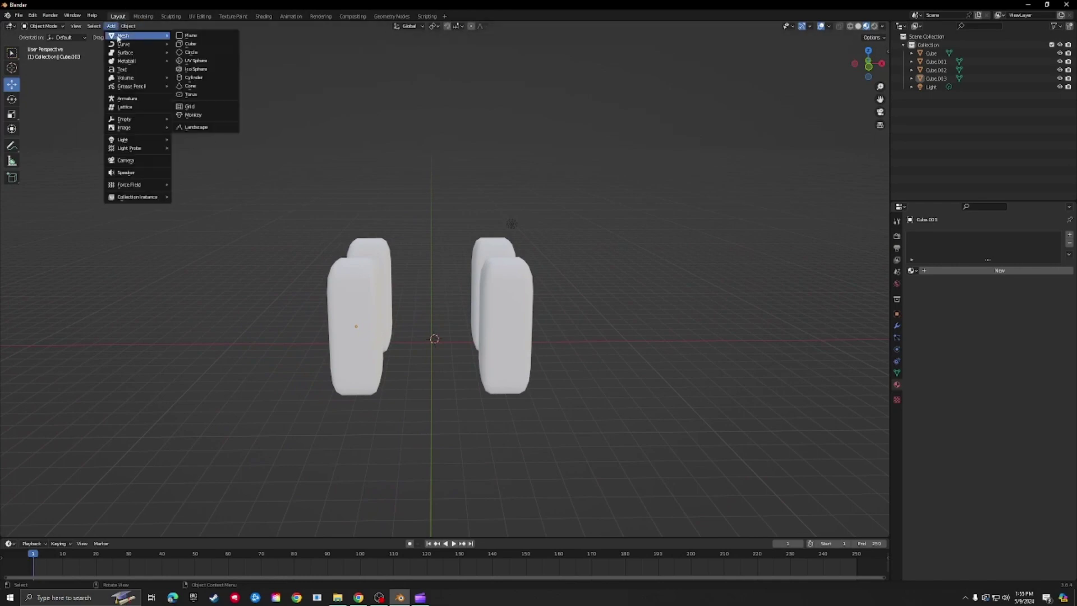
click(191, 45)
middle_drag(300, 230, 210, 320)
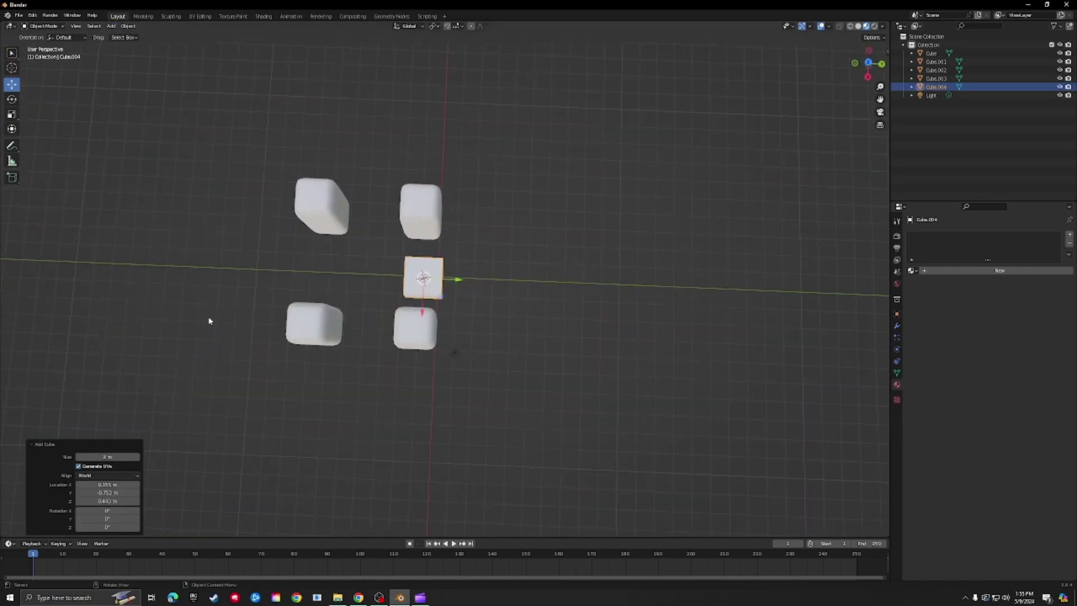
drag(452, 279, 402, 279)
middle_drag(401, 279, 471, 298)
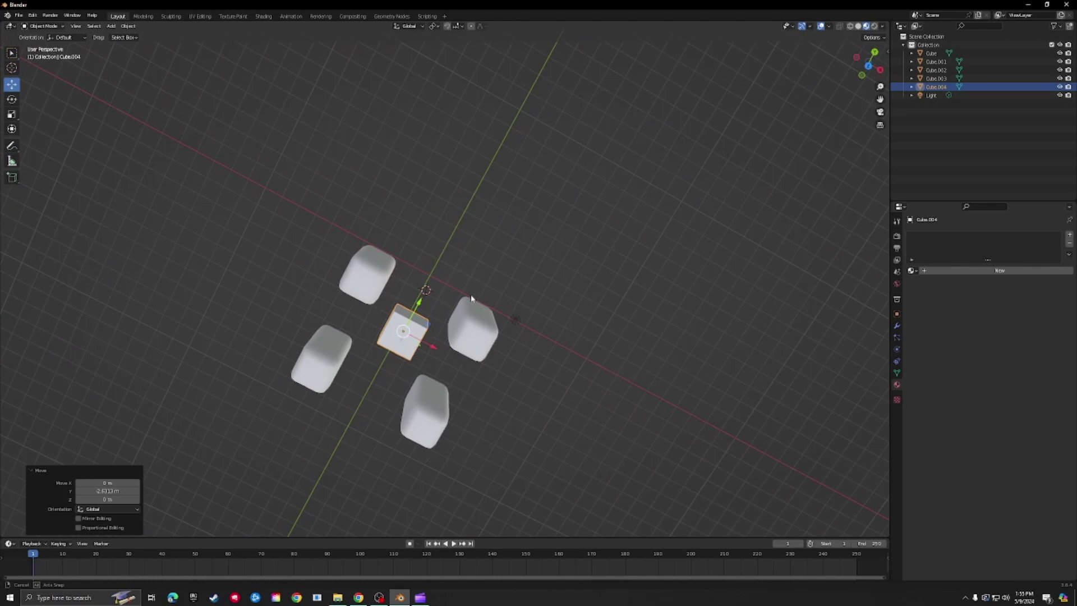
click(868, 66)
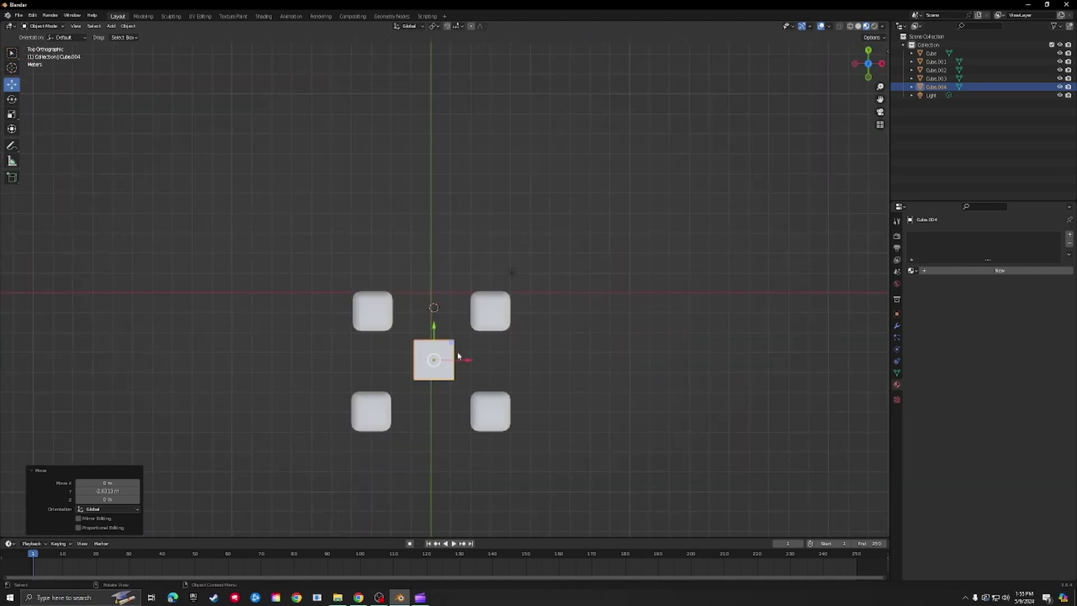
drag(459, 355, 433, 331)
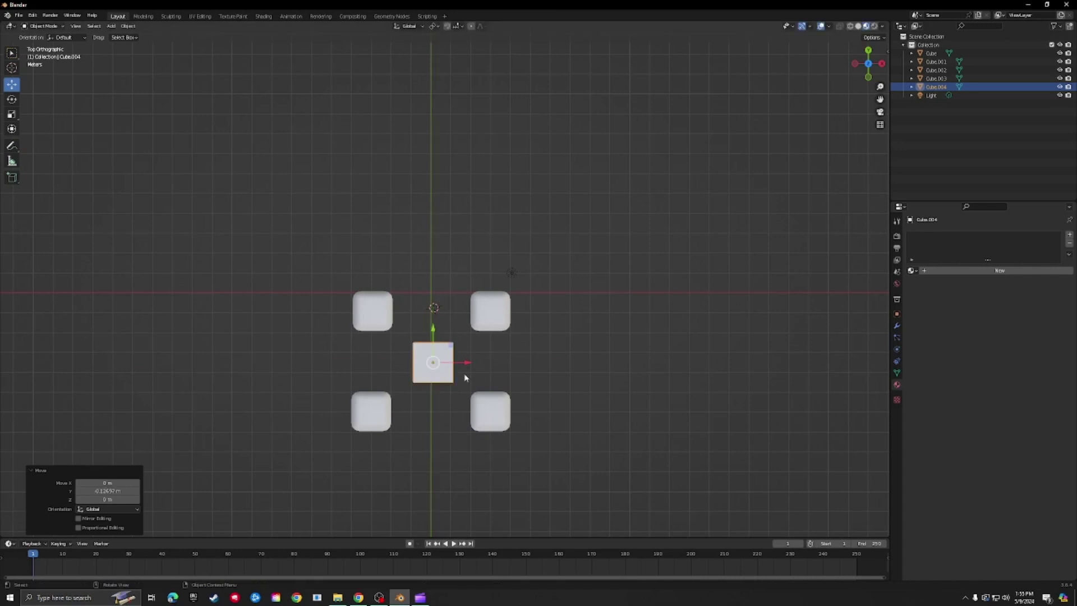
Raise the new cube about 5.1 m along Z, between the four legs
middle_drag(466, 378, 445, 303)
drag(433, 317, 432, 203)
middle_drag(432, 204, 36, 127)
Scale the cube to about 3.05 times along Y, and stretch it along X until it spans the four legs
click(12, 115)
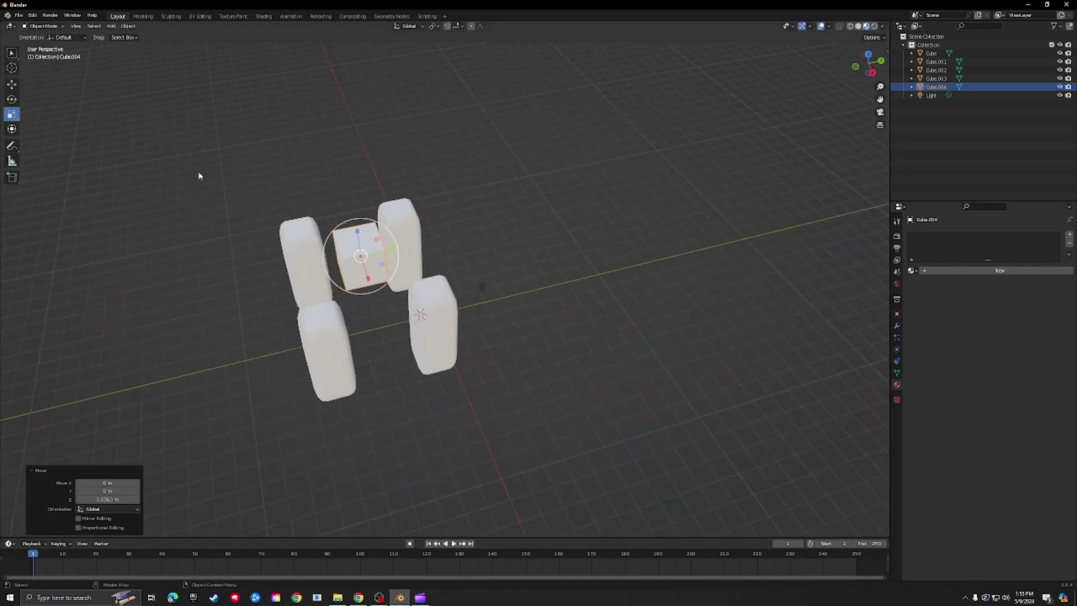
drag(391, 254, 459, 238)
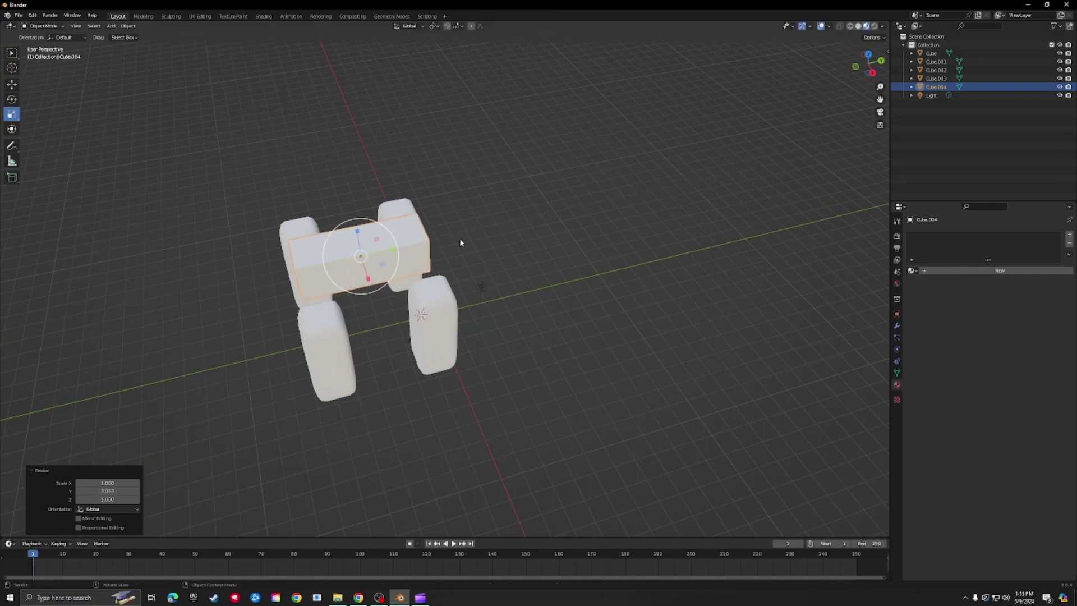
middle_drag(460, 238, 543, 214)
key(s)
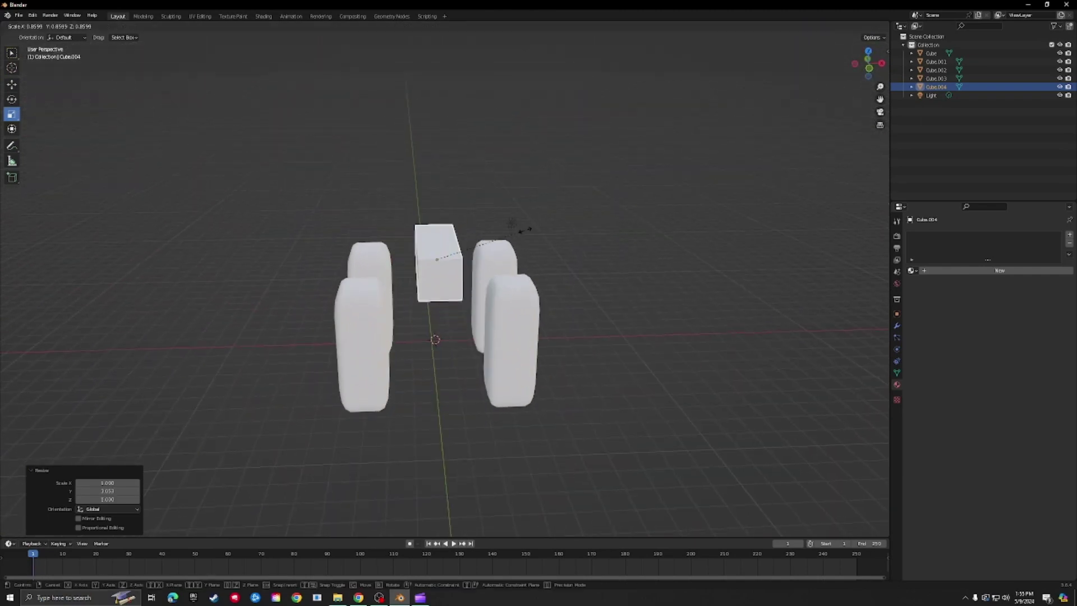
key(x)
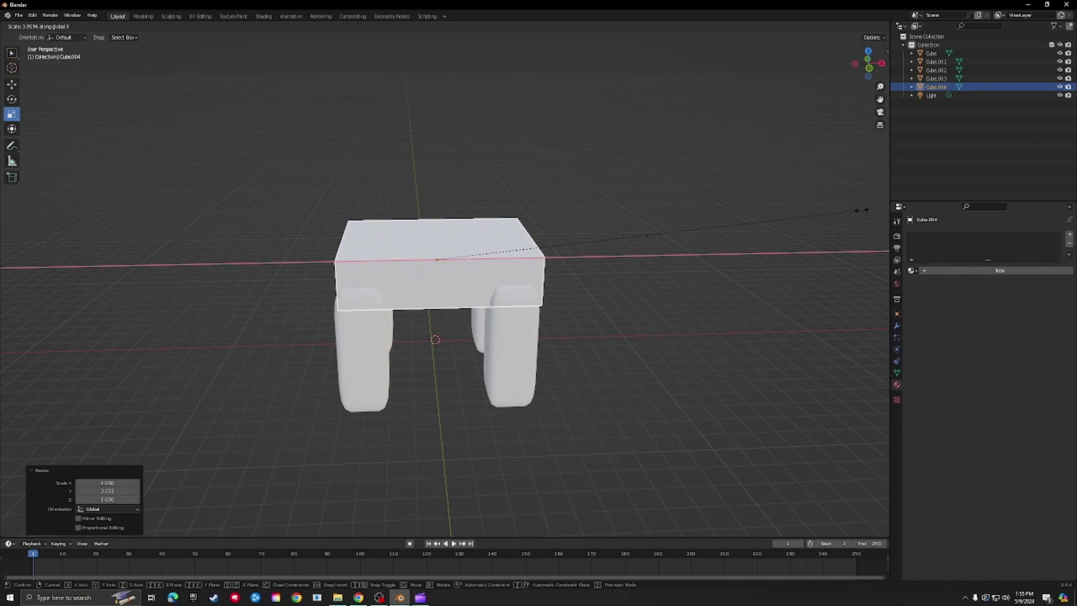
click(758, 238)
Widen the tabletop block along Y by a factor of about 1.2
middle_drag(758, 238, 638, 263)
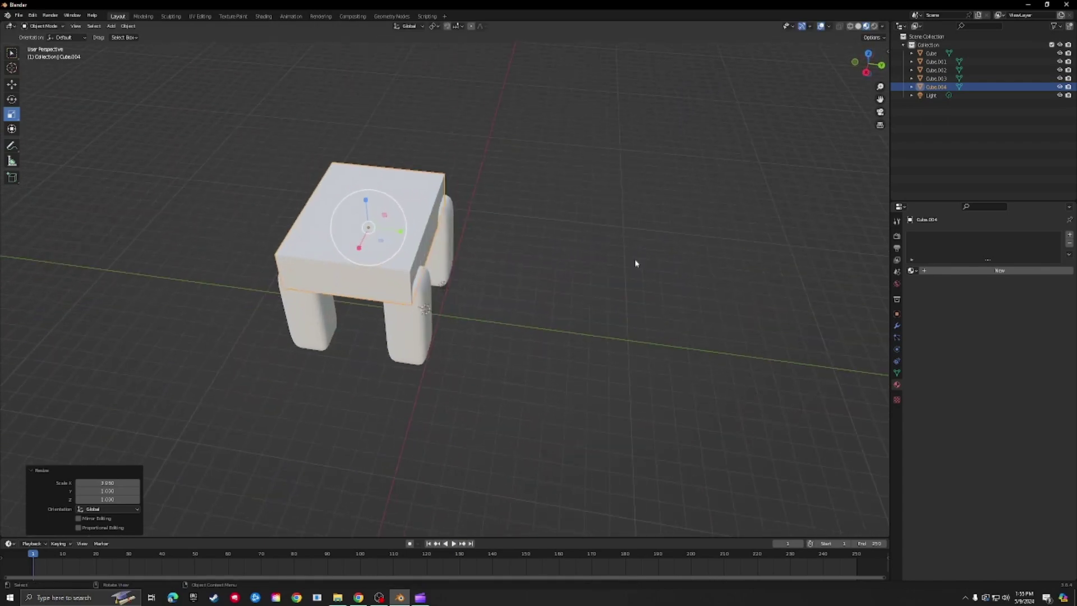
key(s)
key(y)
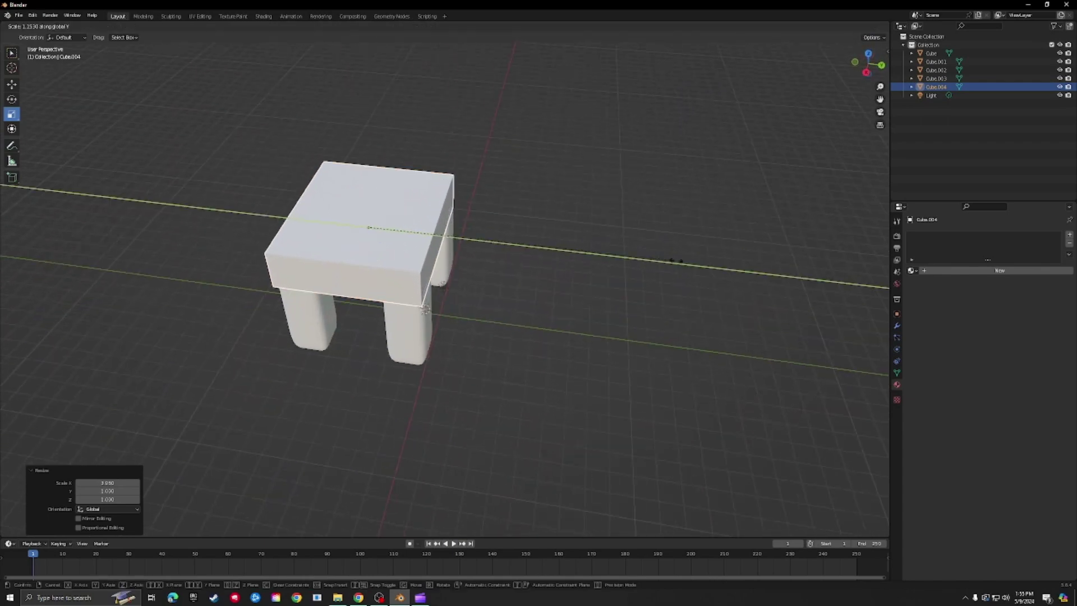
click(691, 265)
Flatten the tabletop to about 0.46 along Z and widen it by about 1.07 along X
key(s)
key(z)
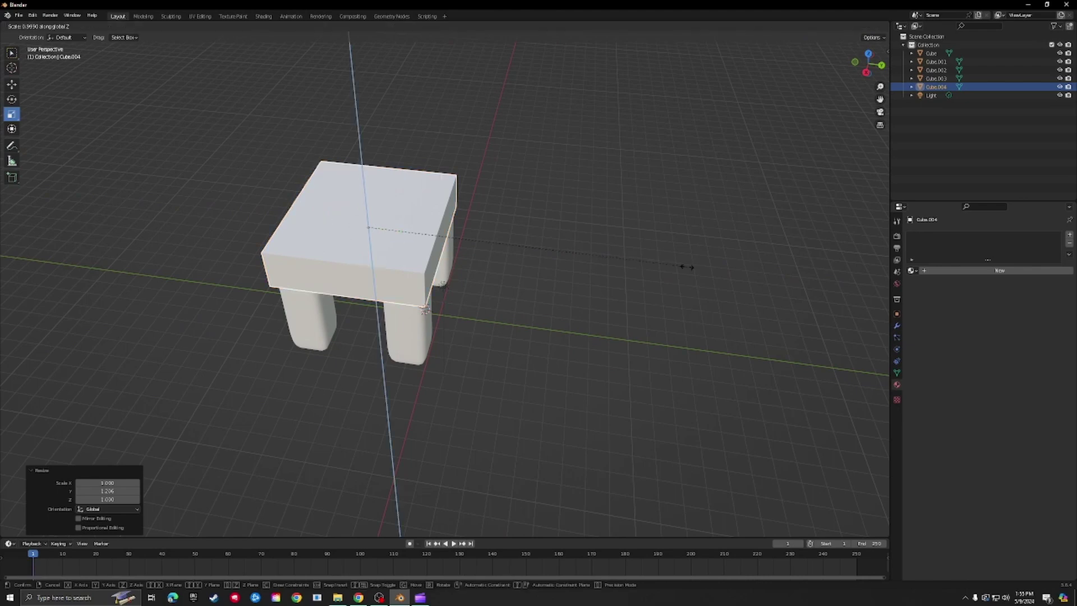
click(501, 294)
middle_drag(462, 330, 573, 307)
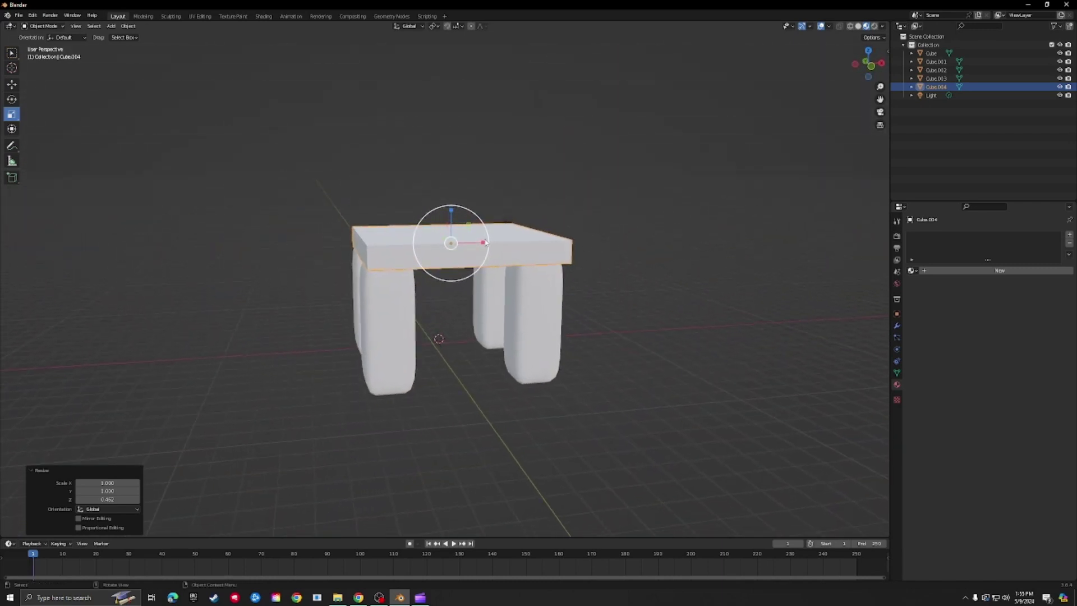
drag(486, 244, 488, 245)
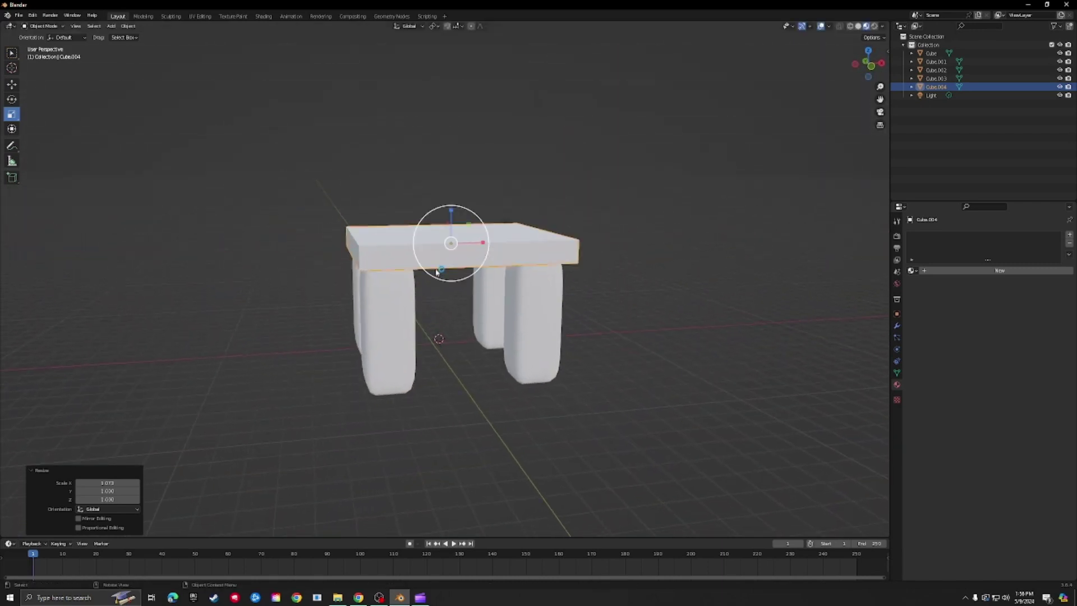
Bevel the edges of the whole tabletop in Edit Mode and return to Object Mode
click(42, 26)
click(44, 47)
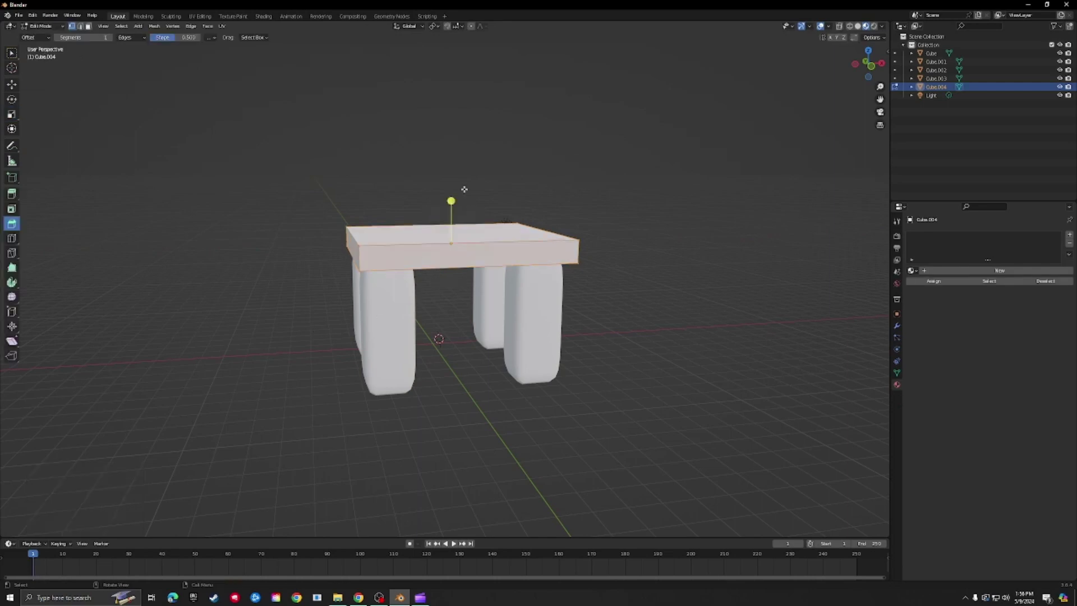
drag(451, 201, 443, 175)
click(390, 157)
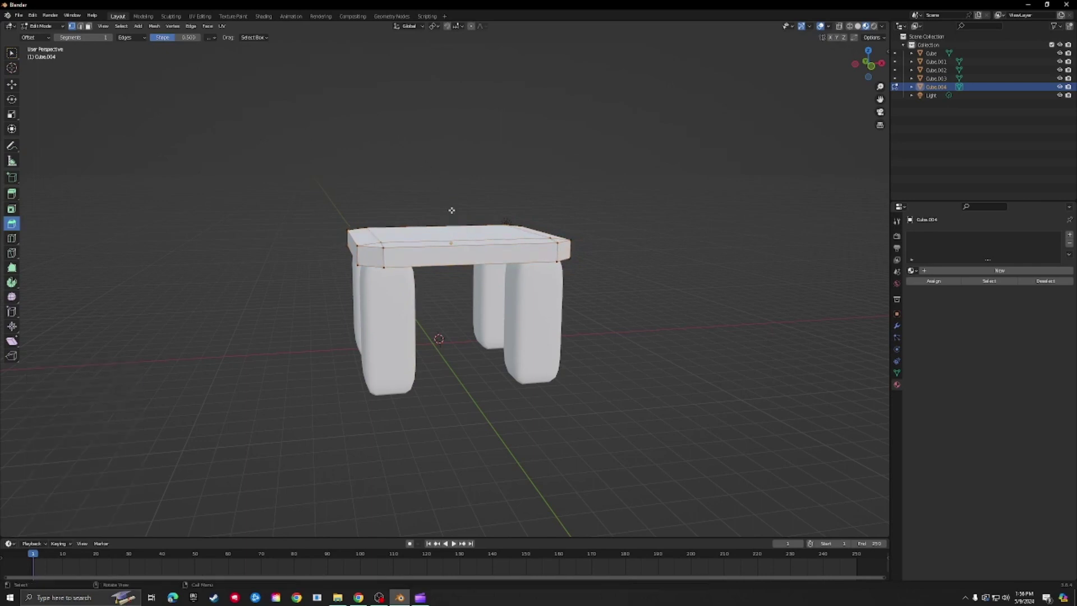
middle_drag(452, 210, 367, 229)
middle_drag(426, 168, 73, 207)
click(37, 26)
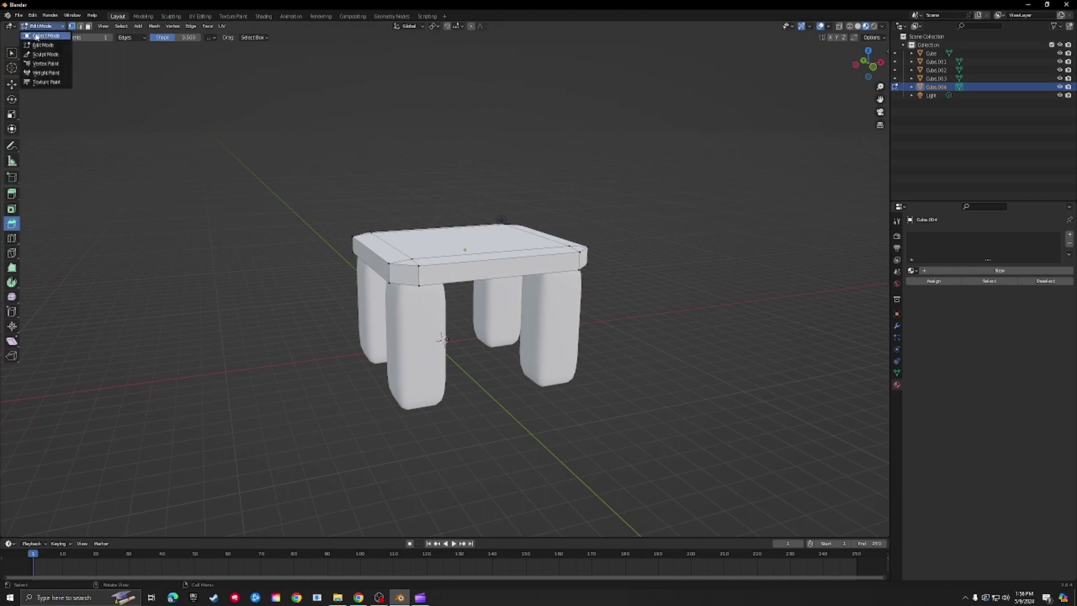
click(42, 36)
Examine how the tabletop sits on the four legs from several sides
middle_drag(190, 173, 322, 197)
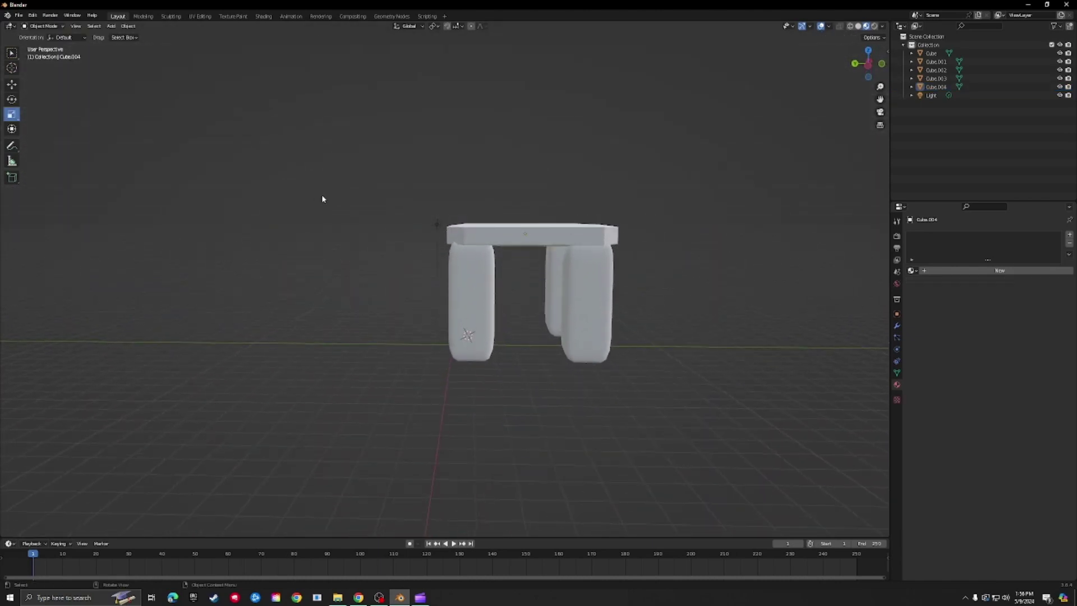
scroll(563, 286, up, 4)
middle_drag(563, 287, 571, 312)
click(404, 344)
scroll(404, 344, down, 4)
scroll(529, 292, up, 3)
click(373, 317)
shift+click(483, 311)
shift+click(416, 283)
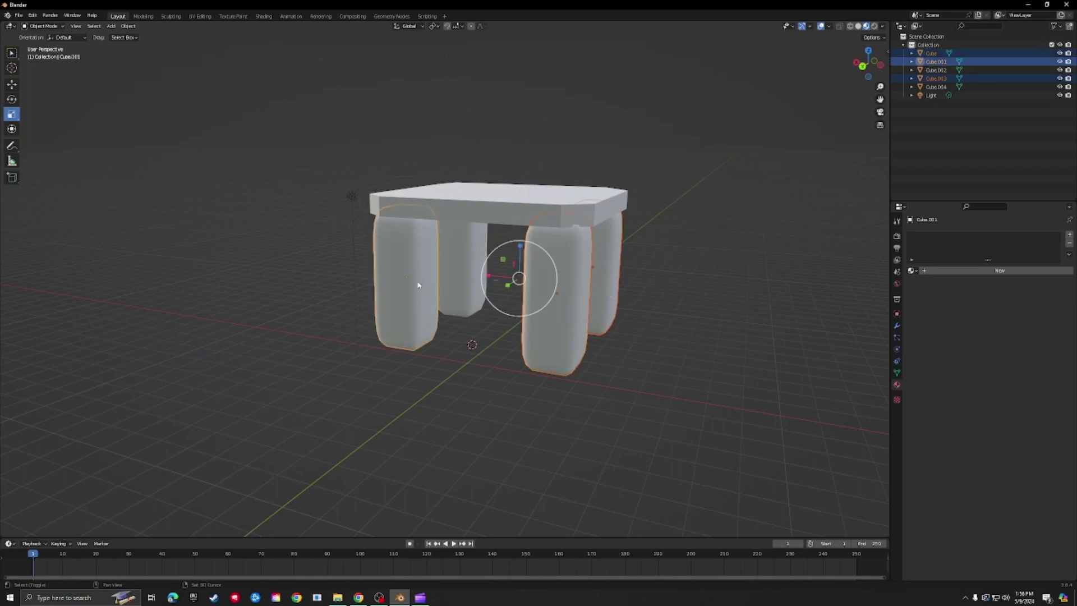
middle_drag(438, 292, 442, 293)
click(461, 303)
click(469, 350)
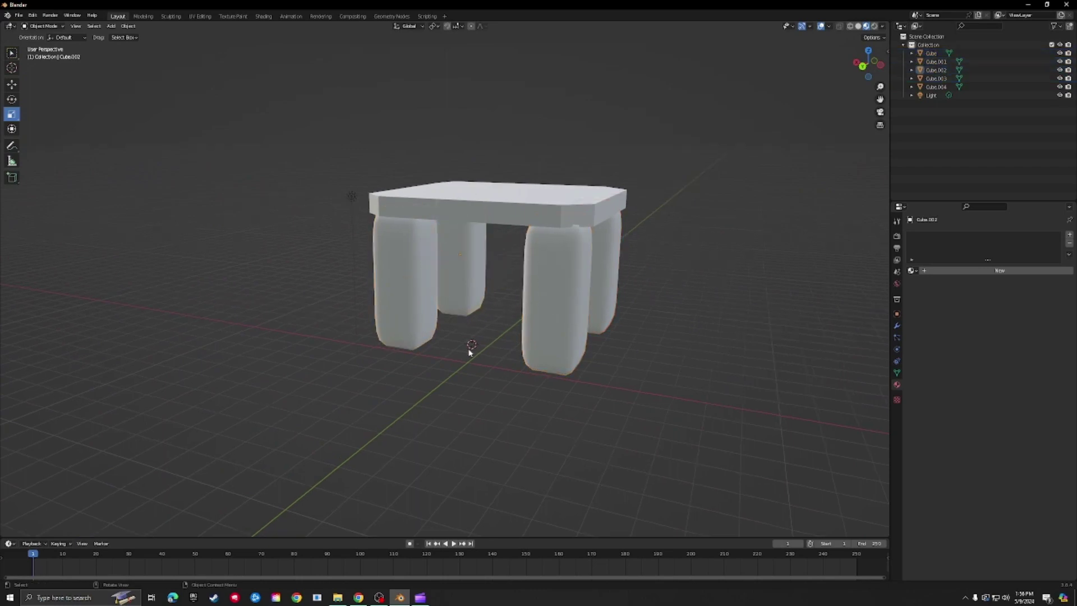
middle_drag(469, 350, 377, 387)
Select the tabletop and open it in Edit Mode with vertex selection
click(613, 248)
scroll(543, 378, down, 3)
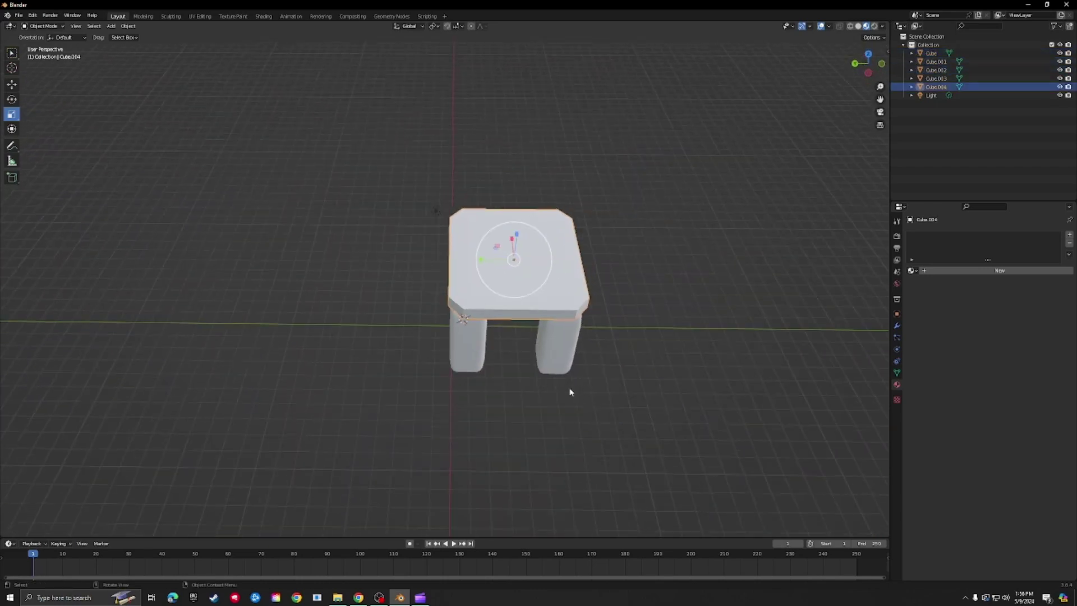
middle_drag(570, 389, 570, 263)
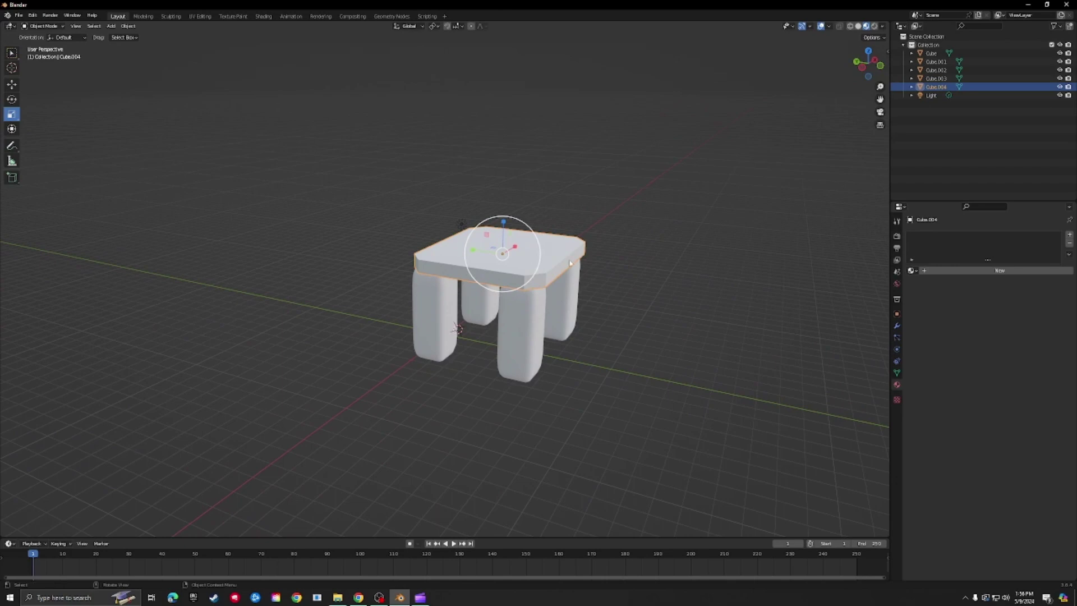
click(37, 27)
click(40, 38)
middle_drag(166, 132, 208, 269)
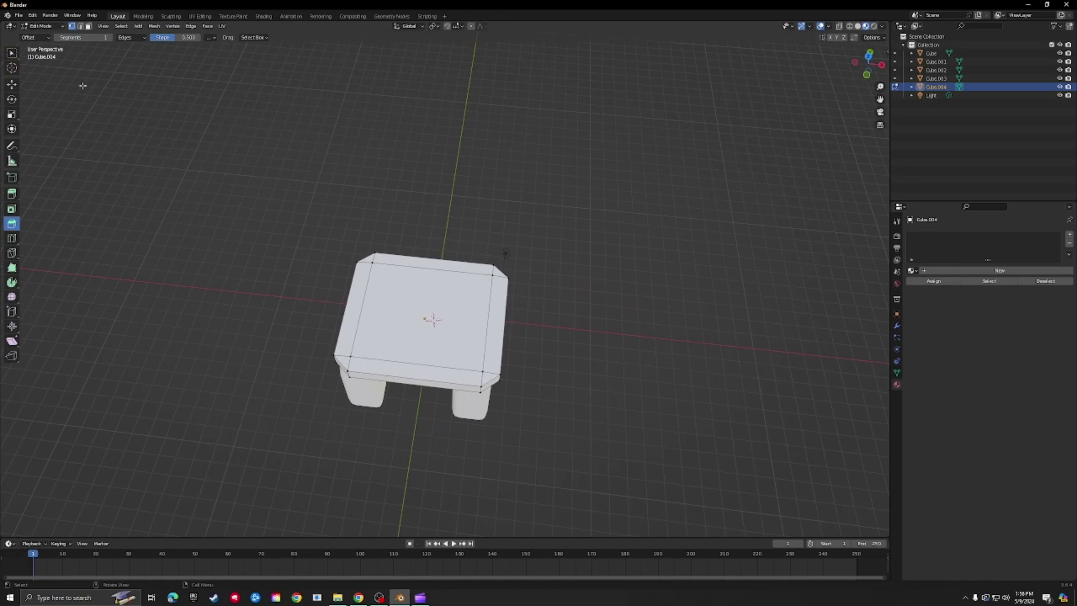
click(72, 26)
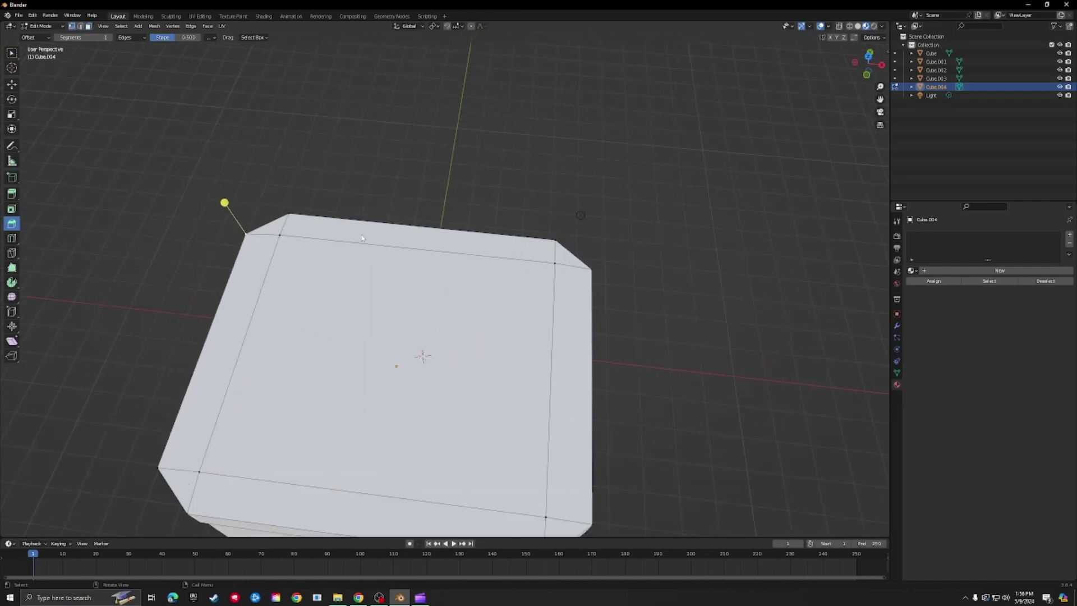
Try to raise one upper corner vertex of the tabletop about 0.42 m along Z
middle_drag(362, 238, 393, 200)
click(12, 84)
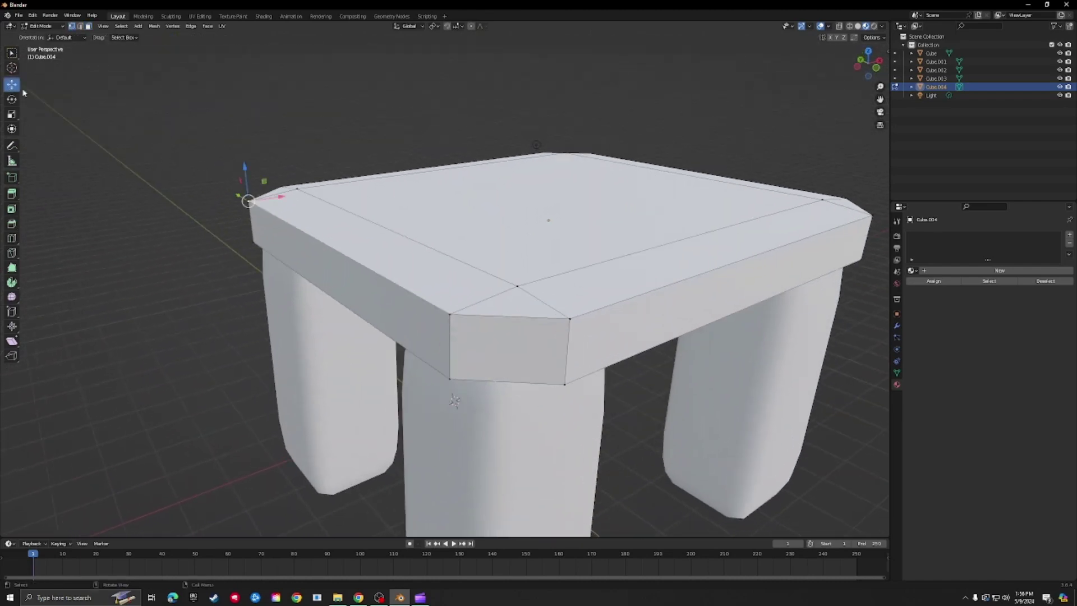
drag(244, 169, 244, 144)
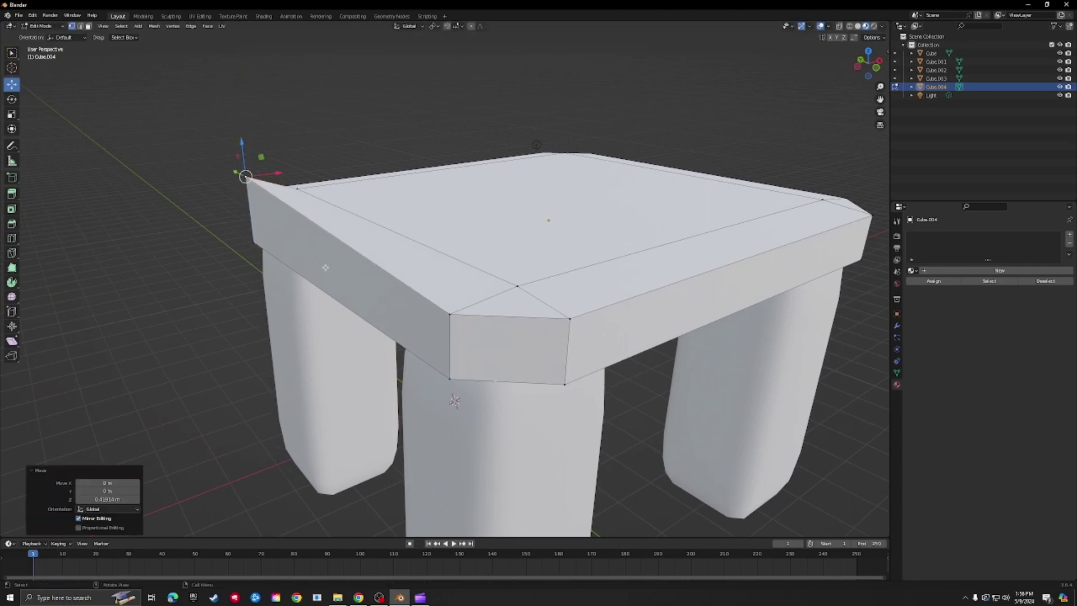
key(ctrl+z)
Try to move a lower corner vertex of the tabletop along negative X and shift other nearby vertices
click(448, 354)
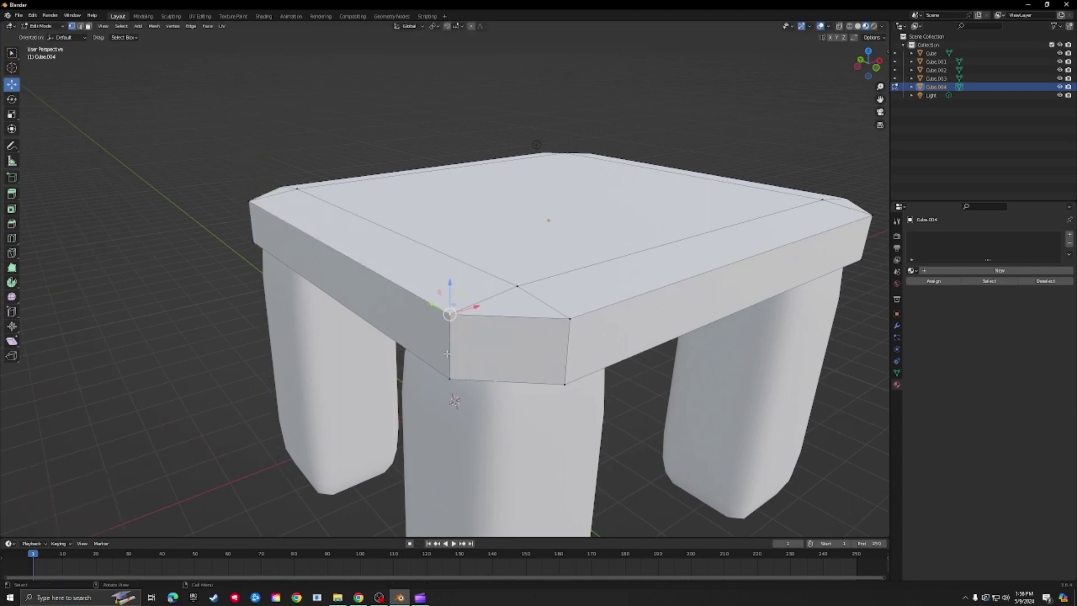
drag(467, 374, 378, 393)
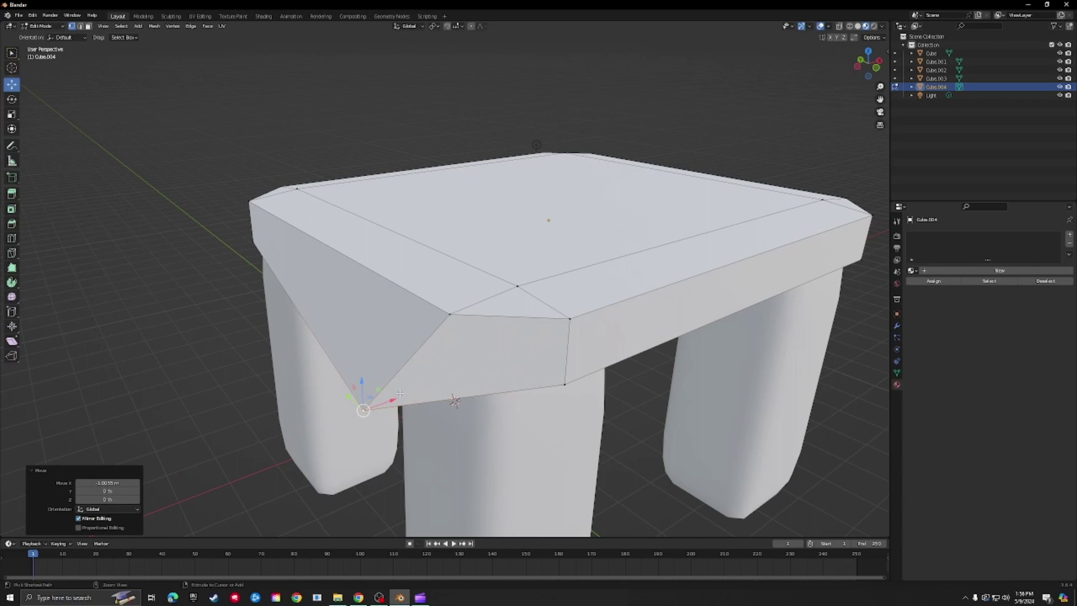
key(ctrl+z)
drag(521, 252, 523, 234)
key(ctrl+z)
drag(558, 310, 581, 321)
key(ctrl+z)
Select the tabletop's upper outer edge on the positive X side in edge selection, and return to vertex selection
middle_drag(650, 415, 592, 432)
scroll(575, 389, down, 5)
middle_drag(572, 375, 471, 331)
scroll(546, 274, up, 5)
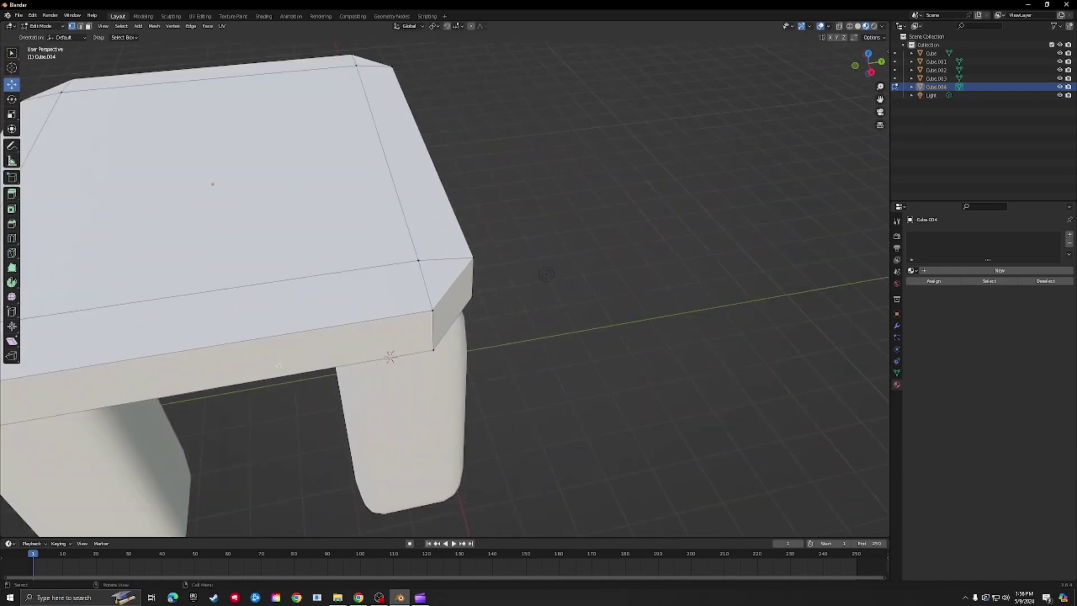
middle_drag(546, 274, 831, 251)
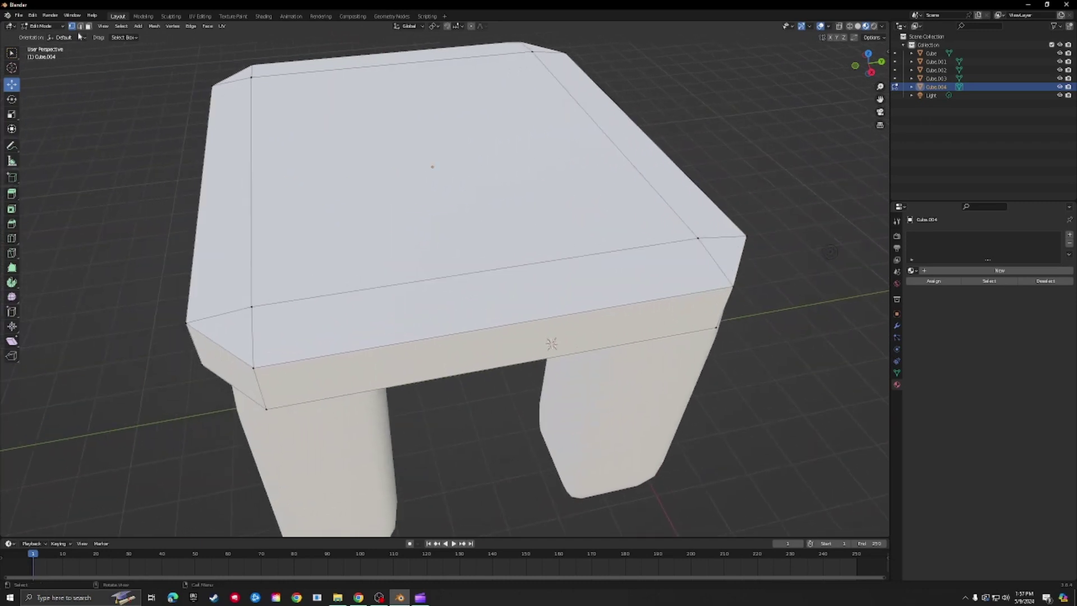
click(357, 348)
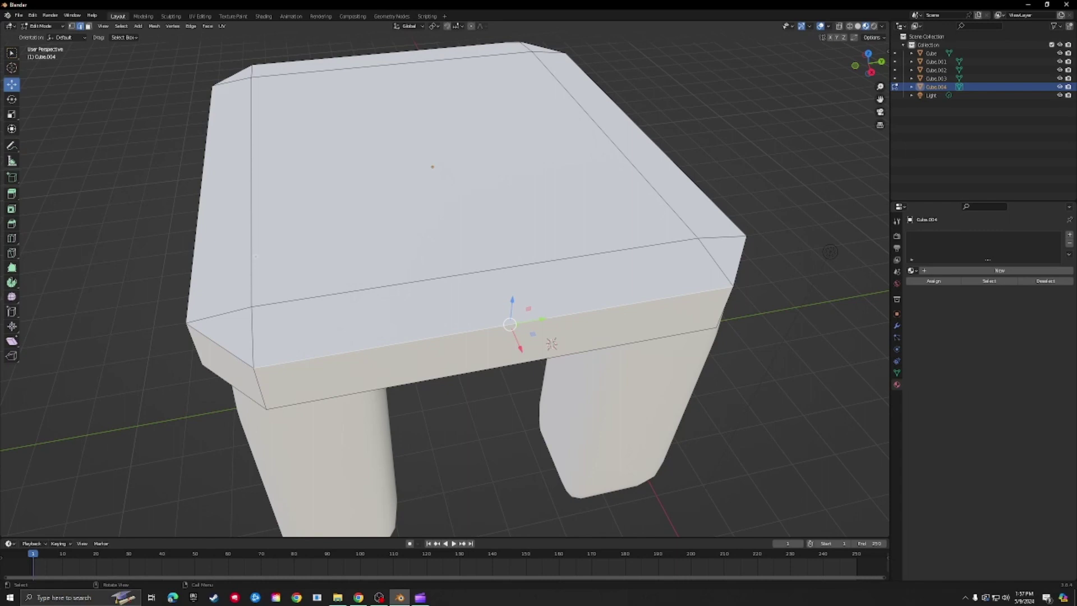
shift+click(72, 26)
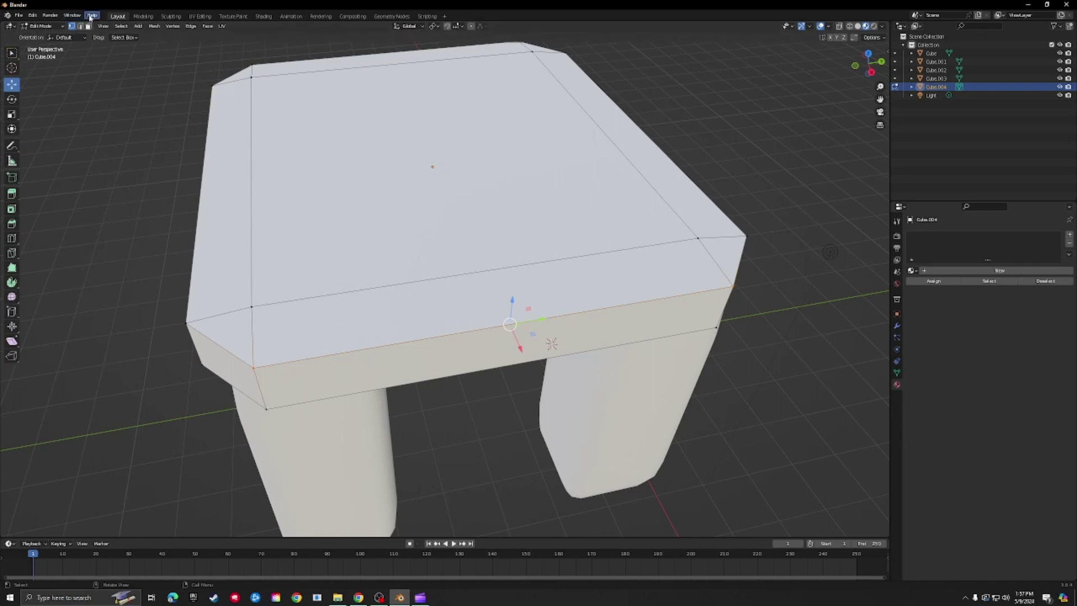
Change to face selection and select a border face, the top face and a side face of the tabletop in turn
middle_drag(66, 221, 178, 267)
scroll(102, 299, down, 4)
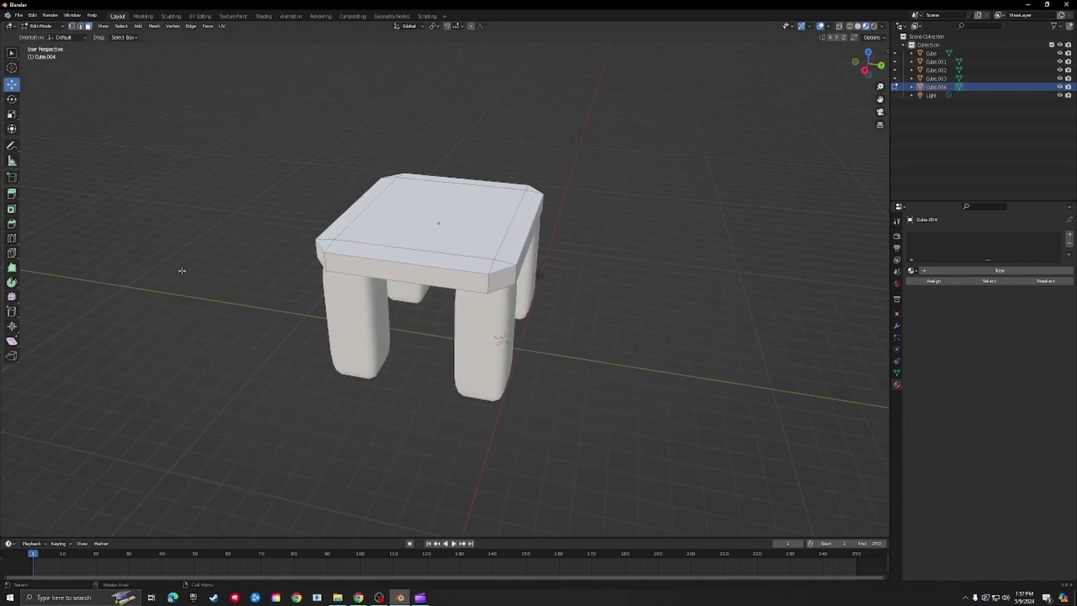
scroll(310, 285, up, 6)
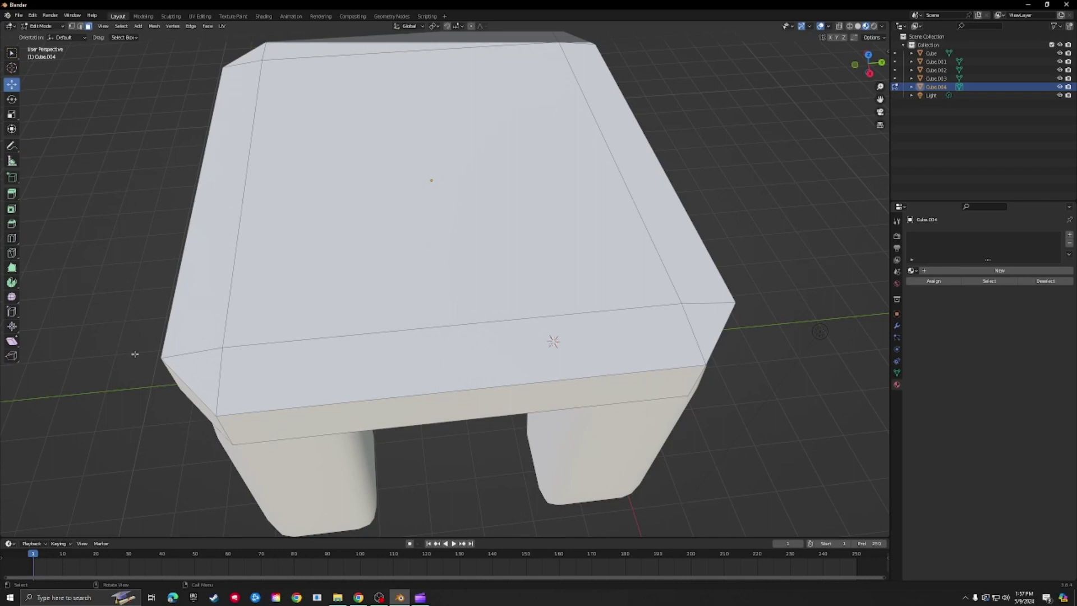
click(339, 381)
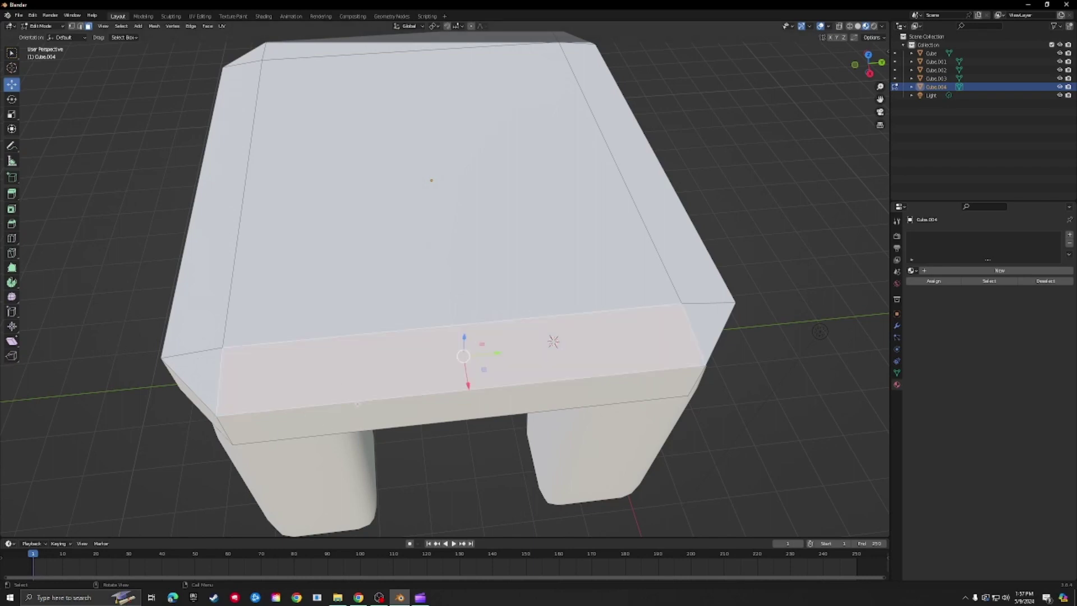
middle_drag(357, 404, 477, 435)
click(455, 292)
scroll(455, 292, down, 4)
click(449, 379)
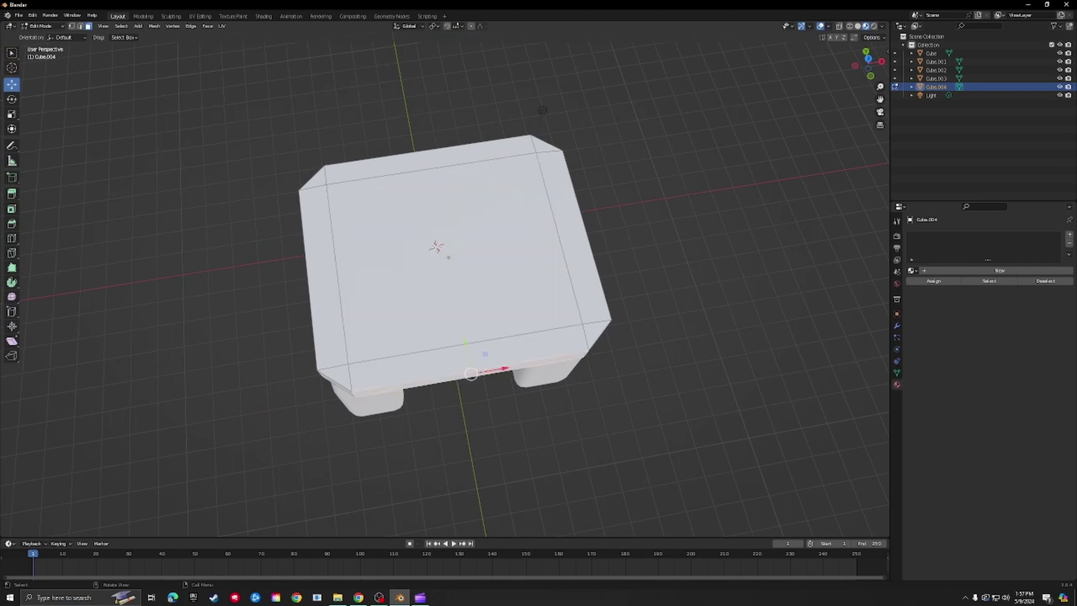
Select the border and corner faces around the tabletop's rim one after another
click(337, 317)
click(427, 163)
click(317, 179)
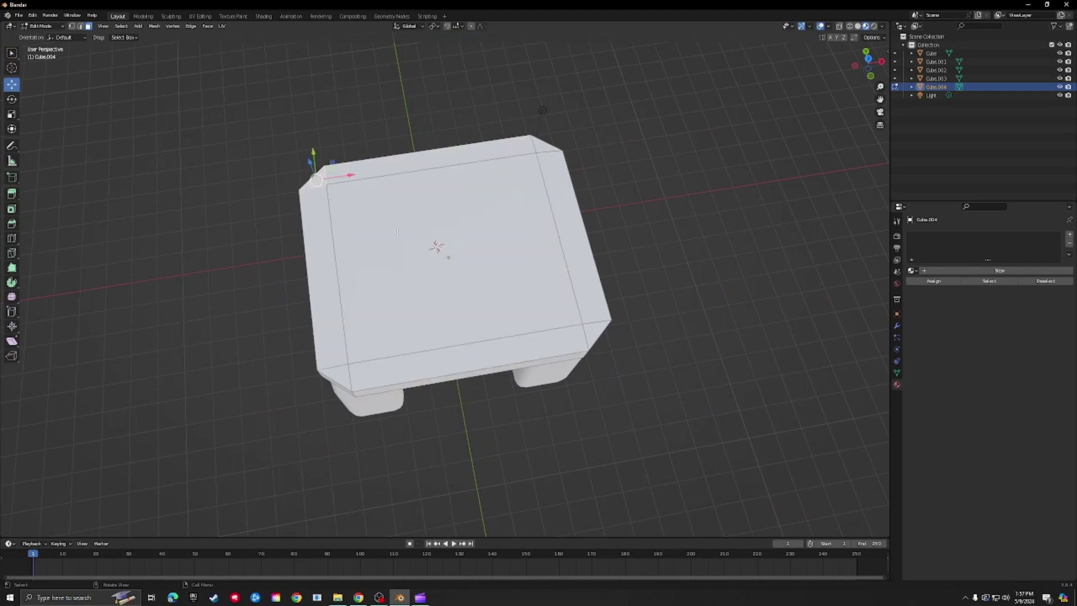
click(392, 191)
click(546, 147)
click(574, 235)
click(595, 332)
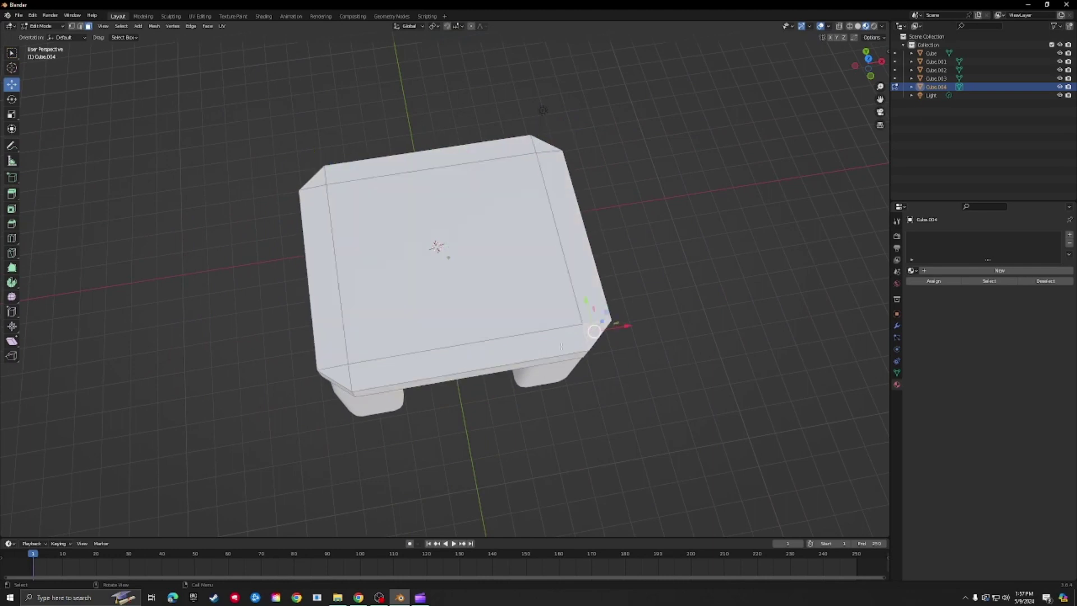
click(388, 360)
click(341, 372)
Select the tabletop's border face on the negative X side and raise it about 0.77 m along Z
click(333, 340)
scroll(336, 340, down, 3)
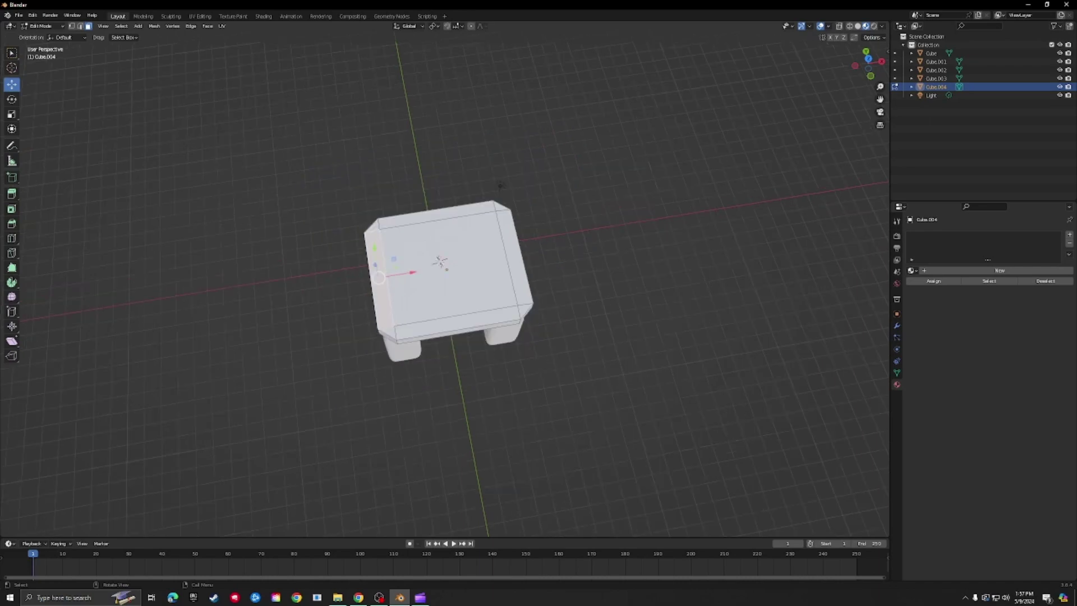
middle_drag(336, 341, 315, 272)
drag(414, 181, 413, 171)
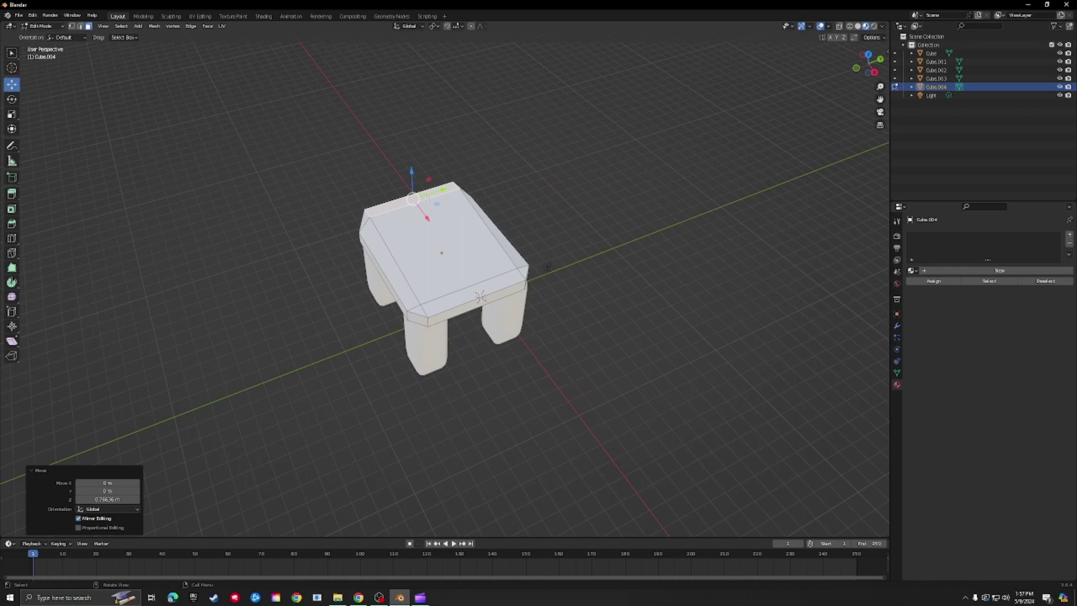
Undo the last raise of the tabletop's border face on the negative X side
key(ctrl+x)
key(ctrl+z)
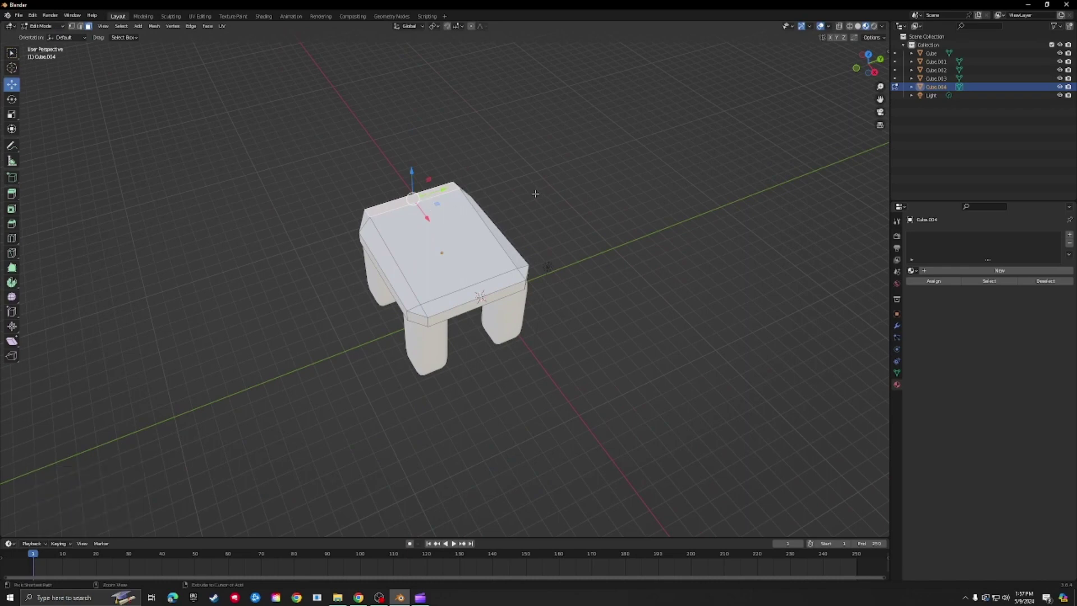
key(ctrl+z)
click(550, 192)
scroll(452, 200, up, 4)
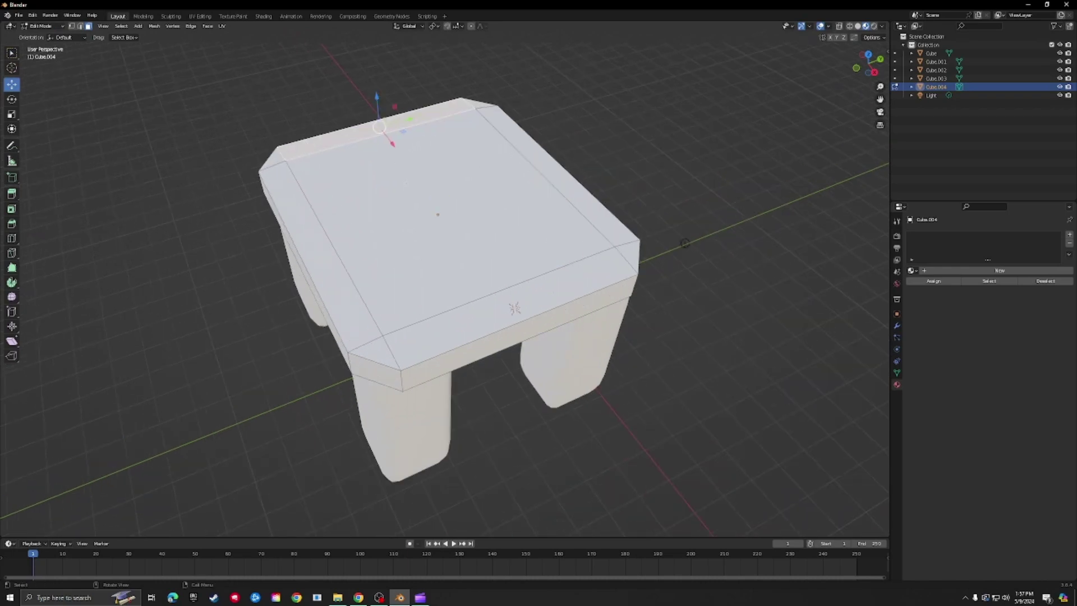
Try to extrude the tabletop's border face on the negative X side upward with Extrude Region
middle_drag(453, 199, 577, 214)
click(9, 195)
scroll(421, 186, down, 4)
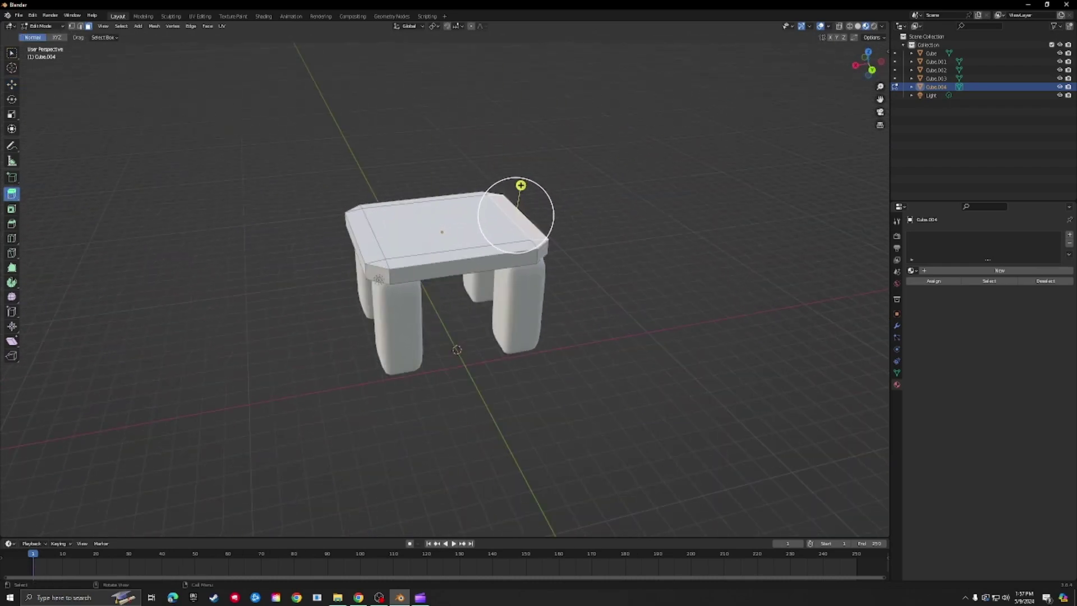
middle_drag(523, 104, 582, 141)
drag(581, 141, 585, 56)
middle_drag(585, 56, 438, 160)
key(ctrl+z)
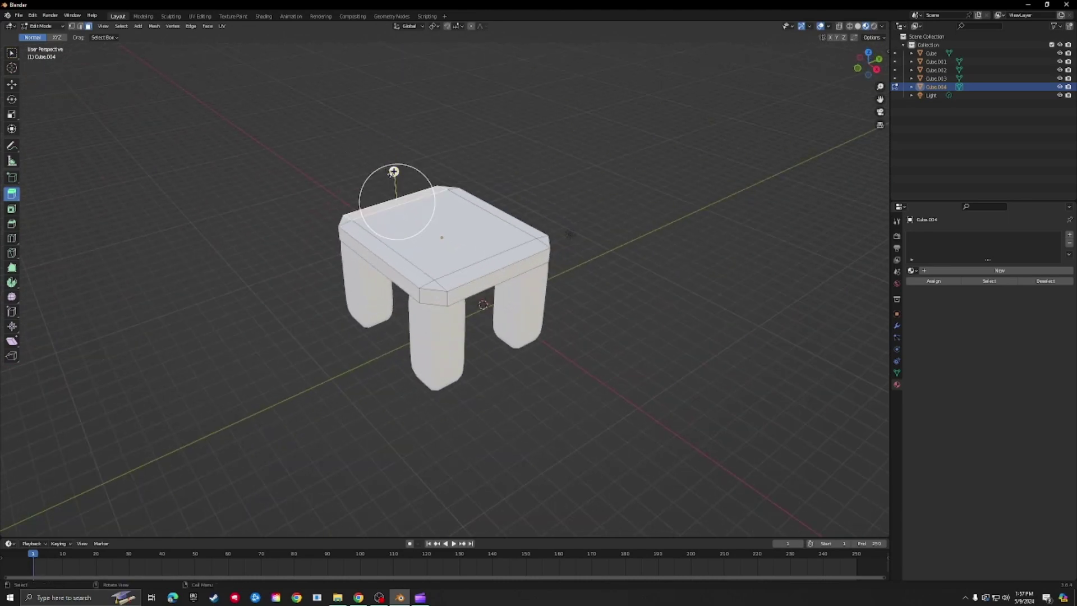
Extrude the border face about 5.3 m into a backrest, and shift its top face about 0.69 m along X and slightly up along Z
drag(393, 172, 369, 66)
middle_drag(401, 142, 225, 167)
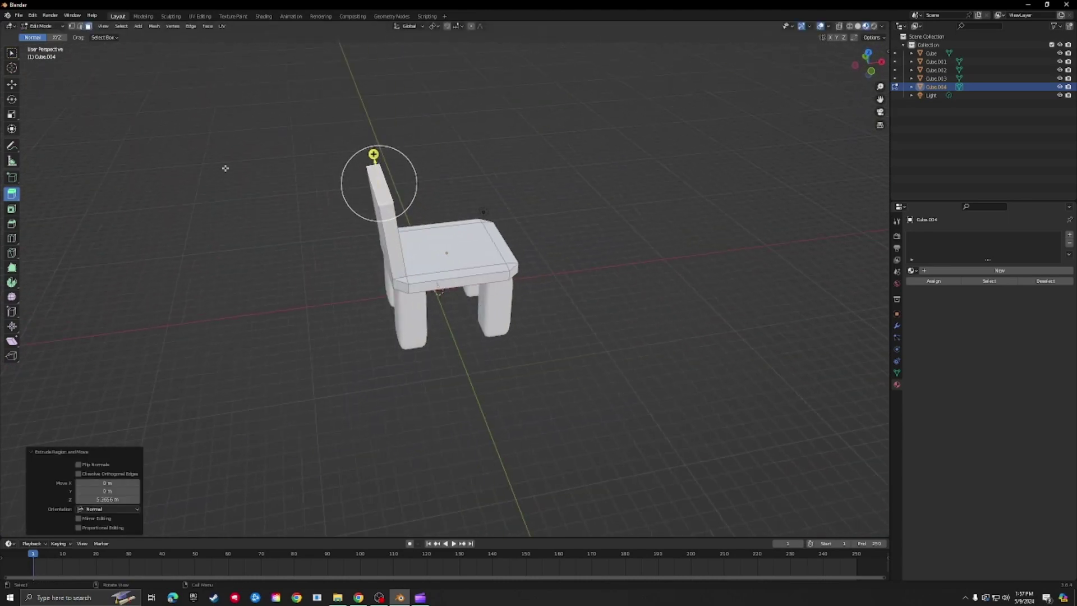
click(11, 84)
drag(398, 178, 416, 178)
middle_drag(415, 179, 323, 148)
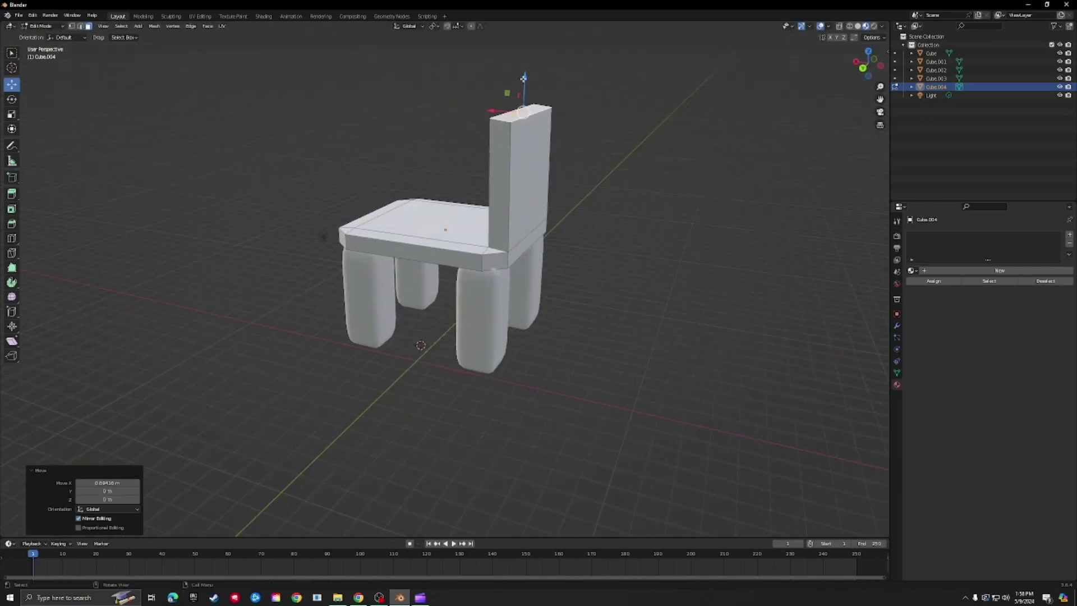
drag(524, 79, 523, 60)
Select the backrest's large face above the seat and give it a narrow bevel
middle_drag(523, 60, 490, 161)
middle_drag(477, 203, 434, 256)
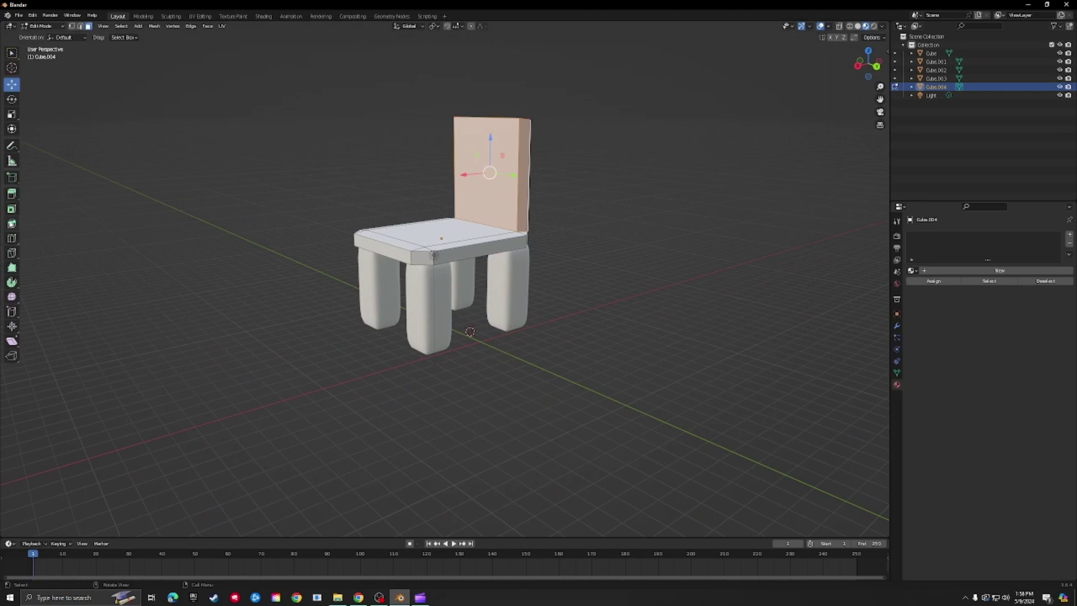
click(12, 223)
drag(490, 125, 492, 119)
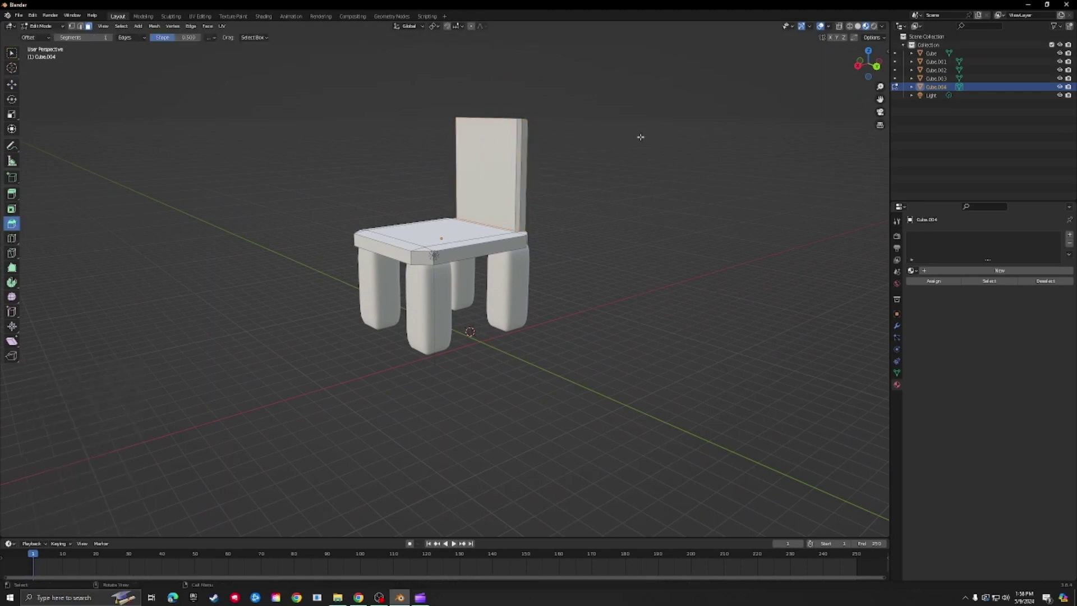
middle_drag(640, 137, 279, 130)
Return to Object Mode and deselect the seat and backrest
click(40, 27)
click(42, 35)
scroll(317, 126, down, 4)
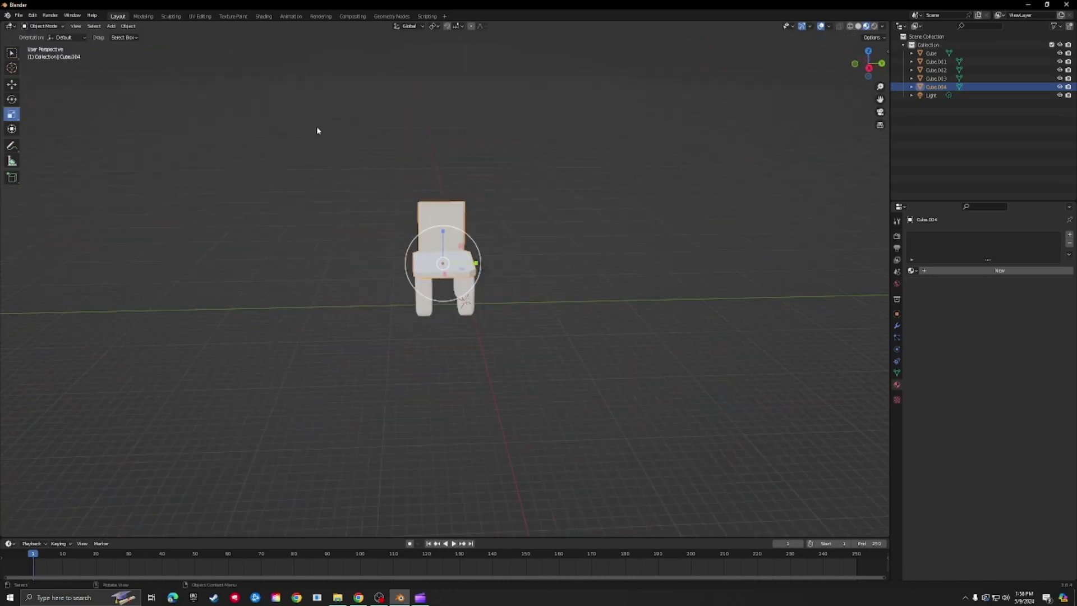
click(319, 127)
middle_drag(396, 130, 596, 251)
scroll(332, 237, up, 4)
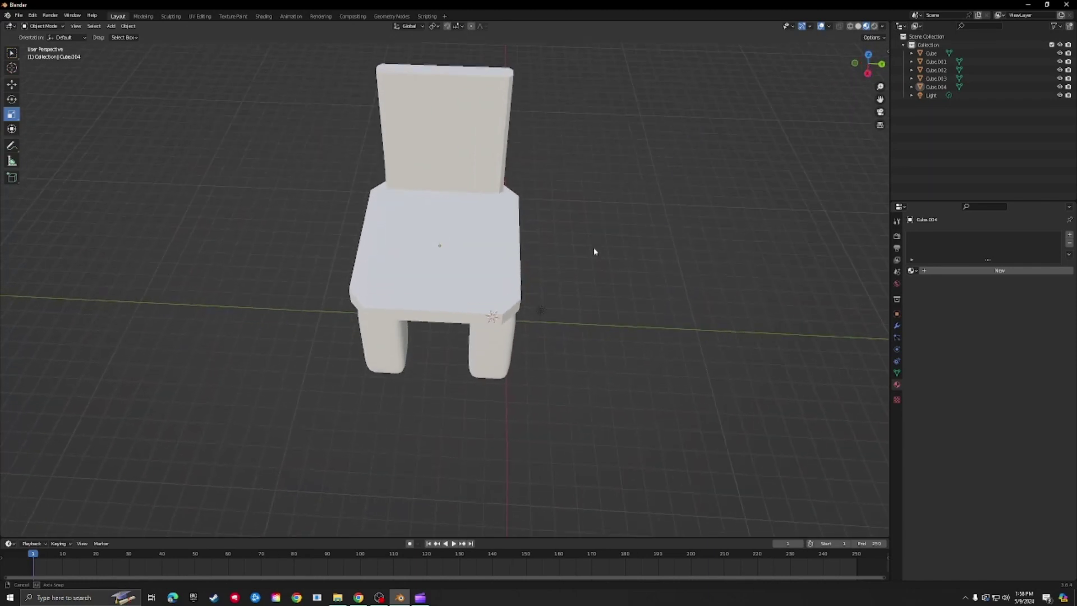
Apply Shade Auto Smooth to the seat and backrest object, and replace it with Shade Smooth
scroll(597, 250, up, 4)
middle_drag(494, 254, 472, 213)
click(470, 211)
right_click(522, 195)
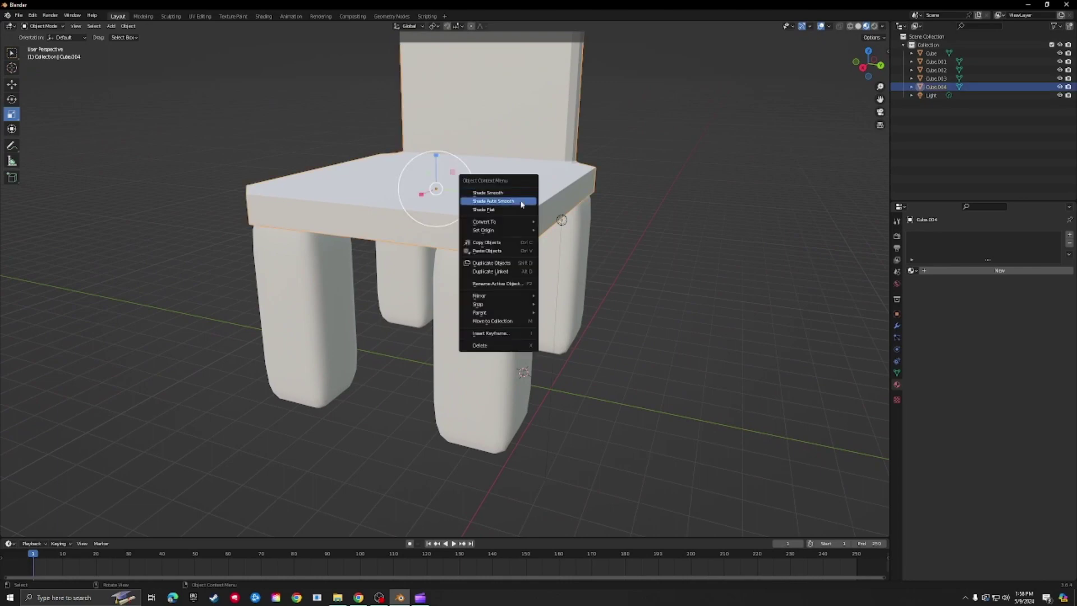
click(521, 202)
right_click(522, 209)
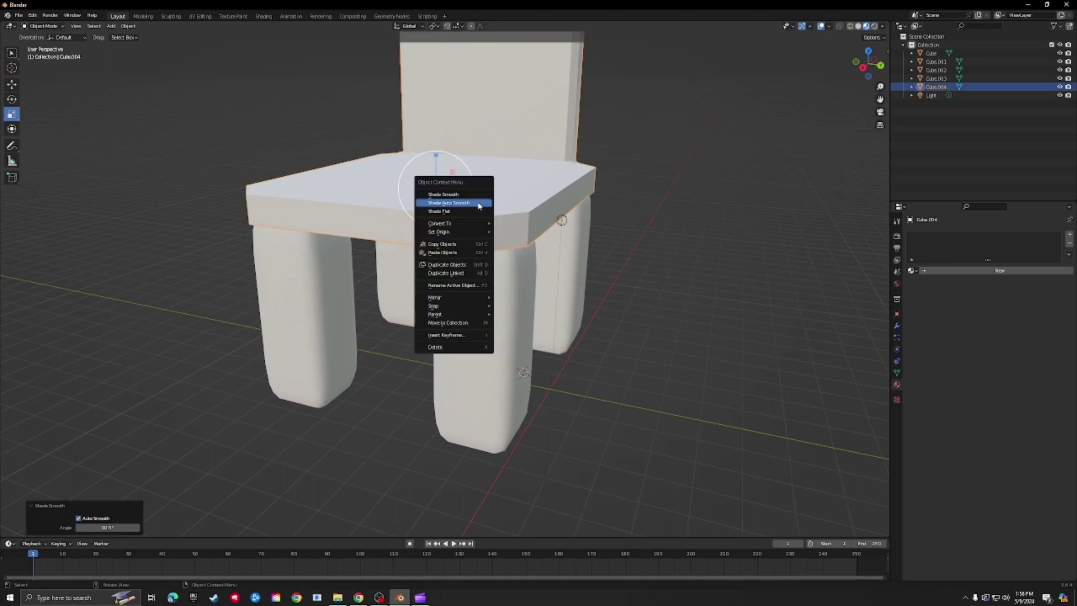
click(482, 195)
click(614, 190)
scroll(628, 186, down, 4)
middle_drag(628, 185, 505, 247)
Select the seat object, and box-select all parts of the chair together
click(486, 258)
scroll(505, 339, down, 4)
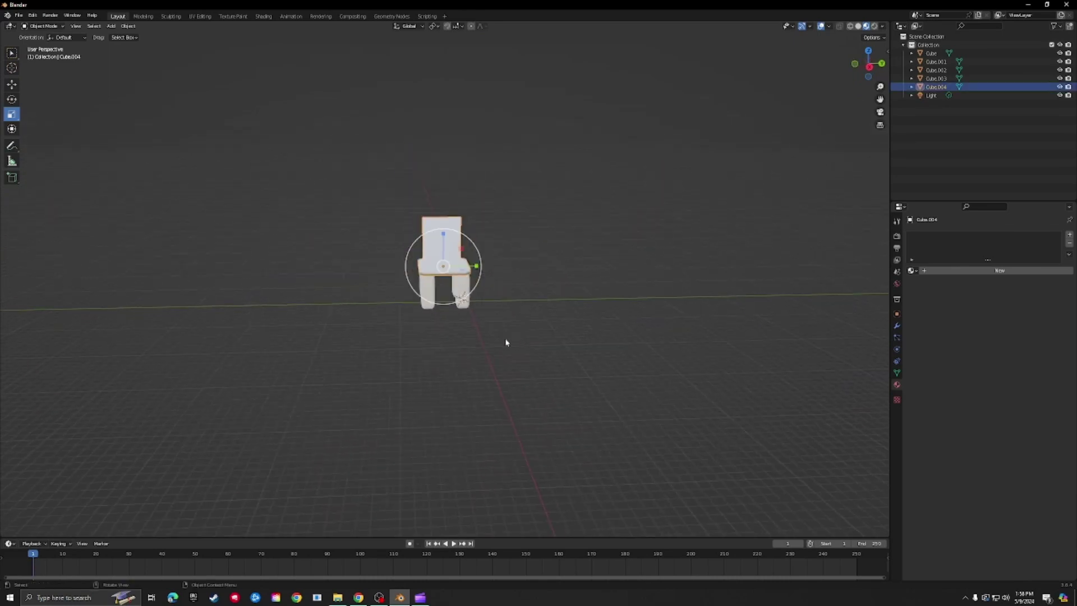
scroll(505, 340, up, 5)
click(529, 337)
click(507, 374)
drag(361, 168, 505, 354)
middle_drag(505, 353, 557, 348)
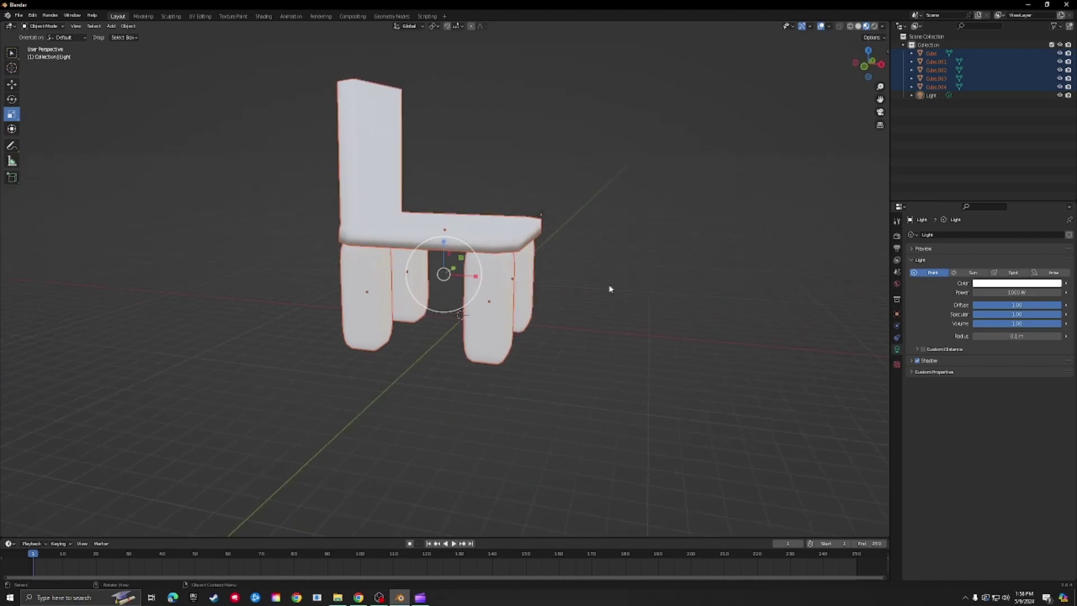
Select the seat and all four legs with the seat as active object, and join them into one object
click(480, 234)
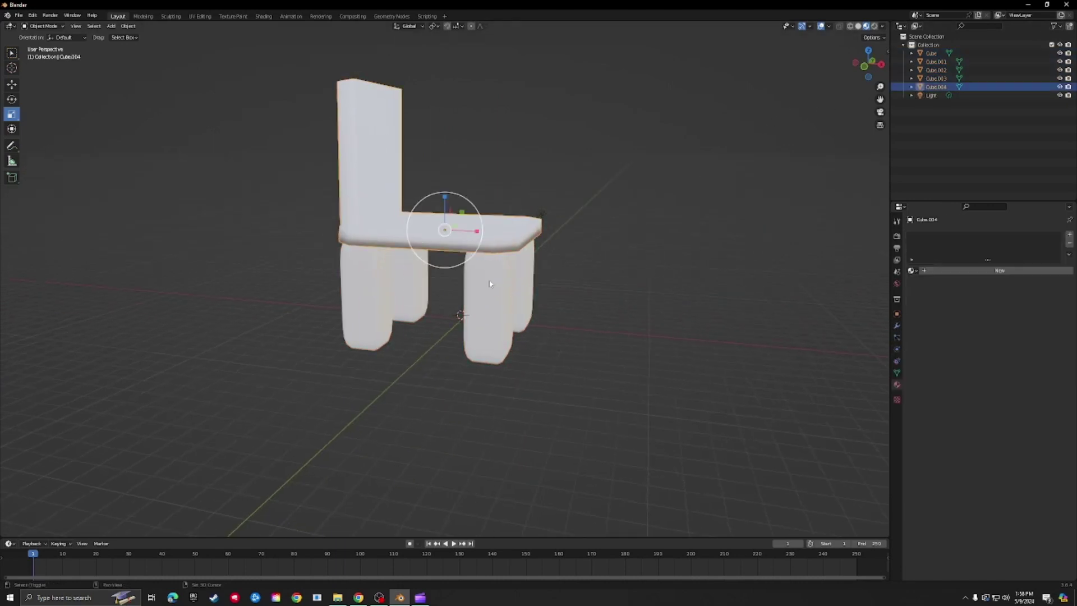
shift+click(490, 284)
shift+click(377, 296)
shift+click(408, 286)
shift+click(531, 280)
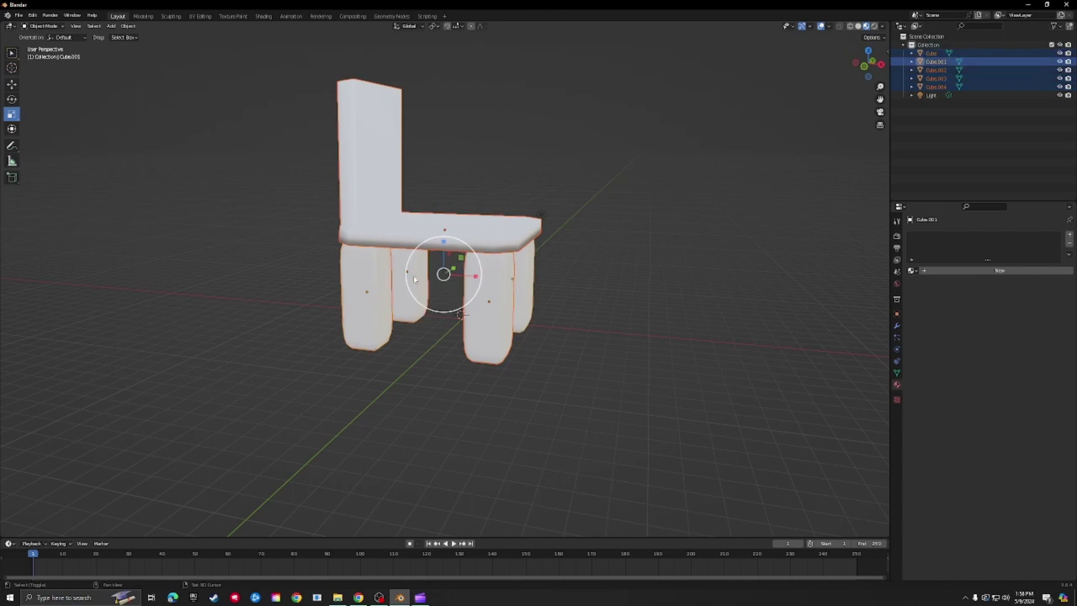
shift+click(387, 166)
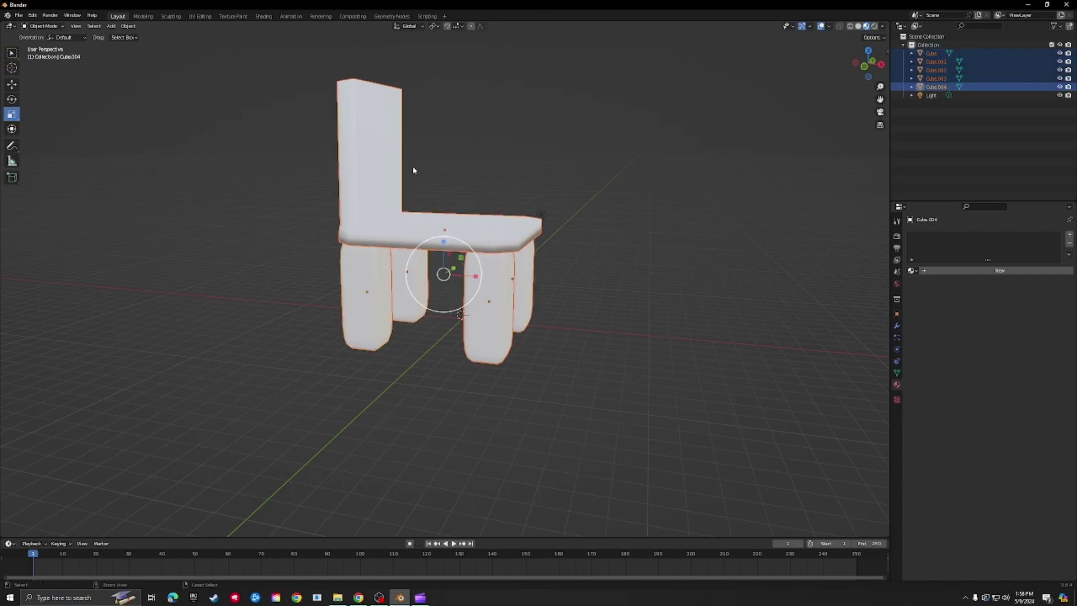
key(ctrl+j)
middle_drag(510, 147, 597, 193)
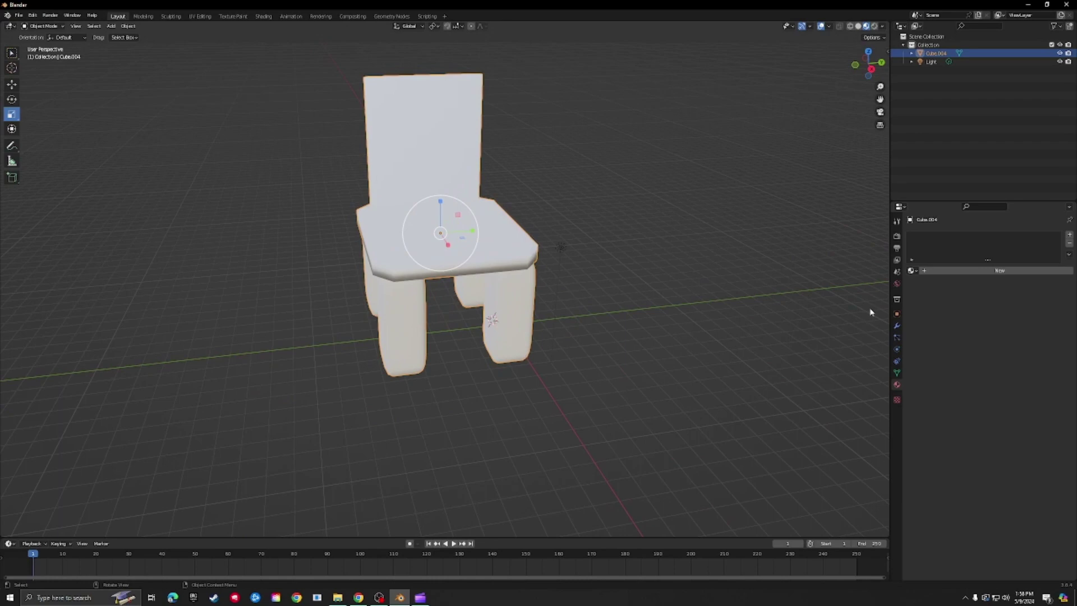
click(788, 335)
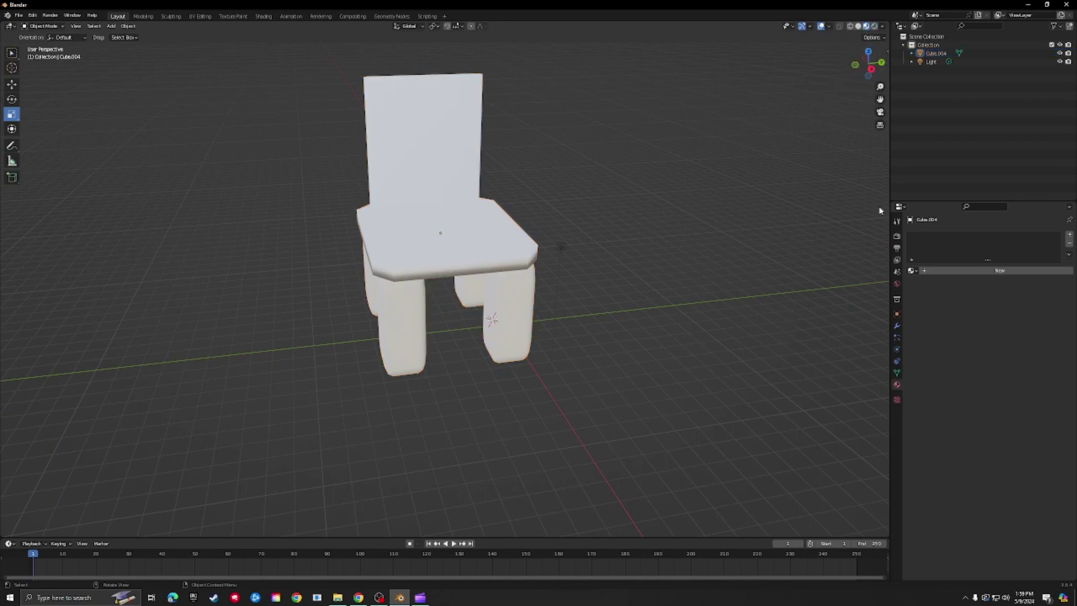
Give the joined chair a new material with a blue base color, metallic 1.000 and roughness 0.000
click(962, 271)
click(993, 361)
drag(1018, 272, 1048, 253)
drag(1013, 440, 1062, 441)
drag(1023, 472, 944, 459)
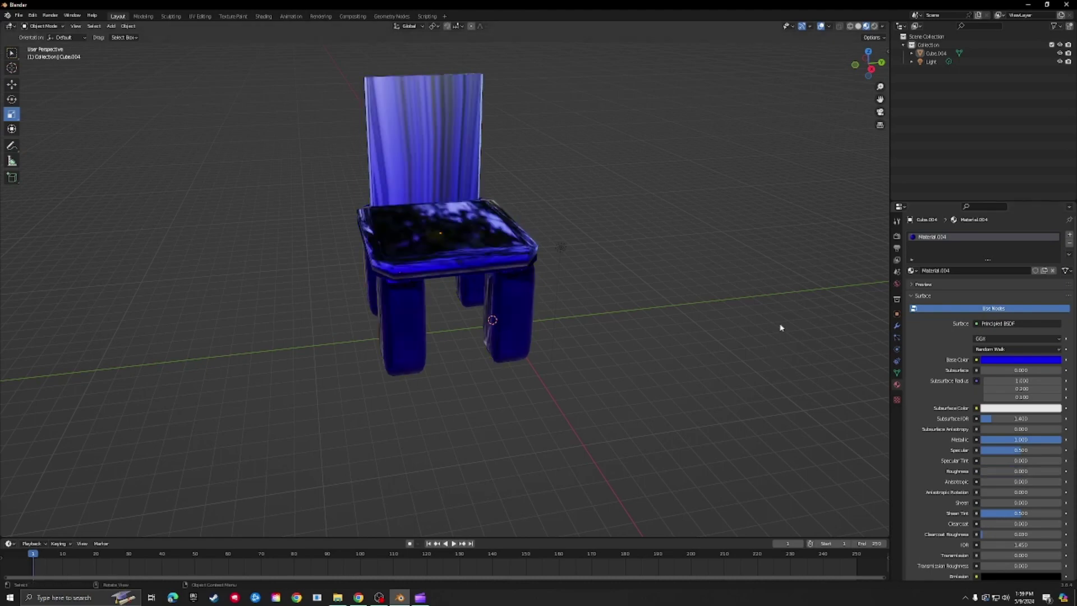
middle_drag(781, 328, 355, 257)
scroll(390, 287, down, 8)
scroll(478, 292, up, 5)
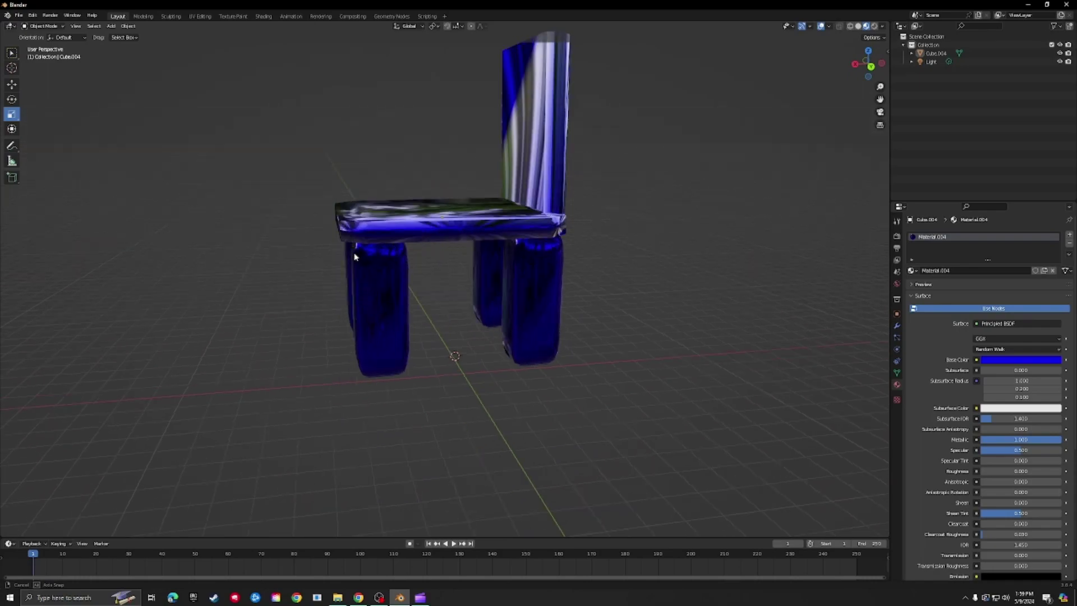